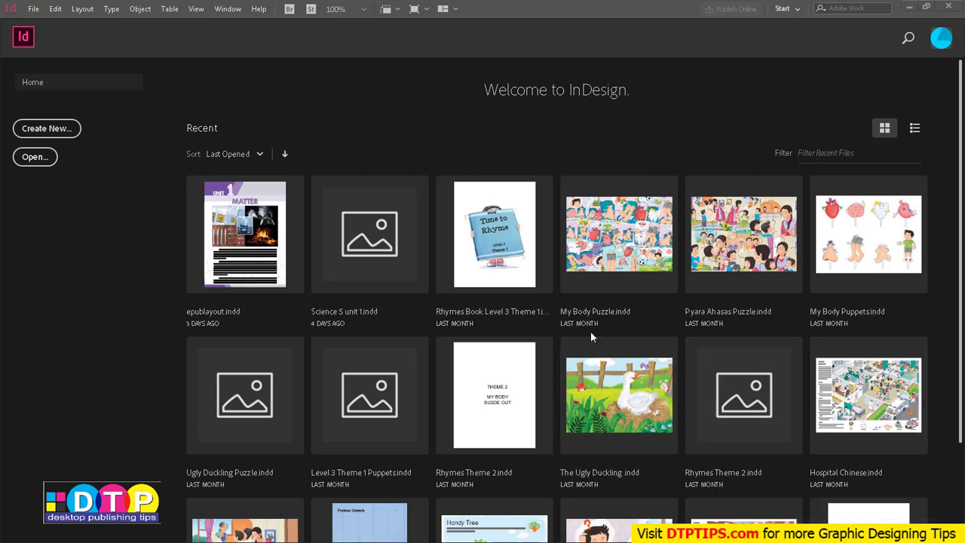
Step: Start a new print document from the A4 blank preset, with the units set to inches
left_click(59, 132)
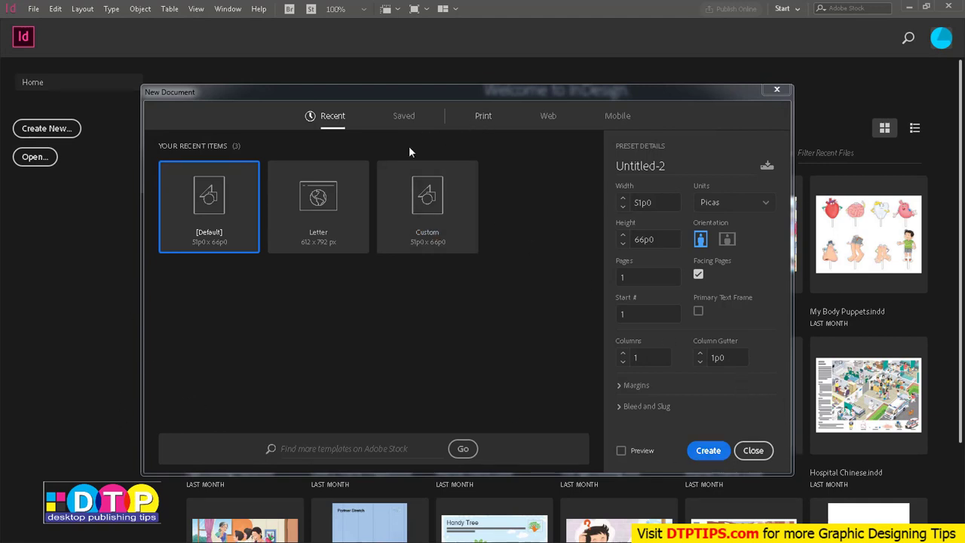
left_click(485, 119)
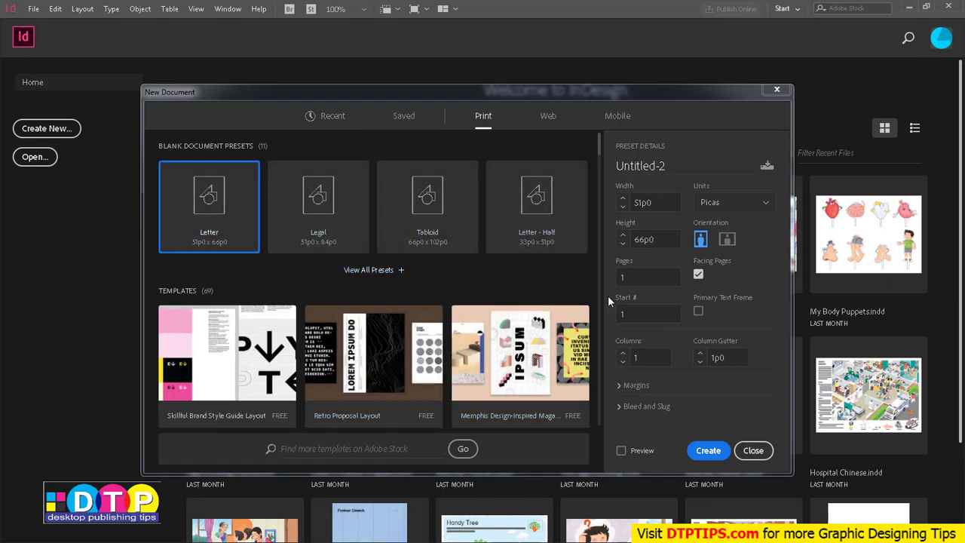
left_click(399, 270)
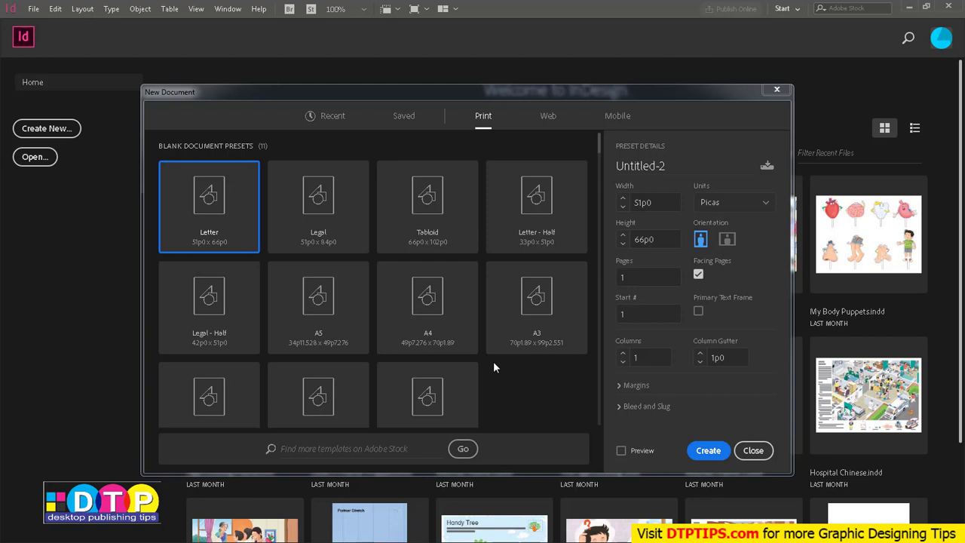
left_click(441, 334)
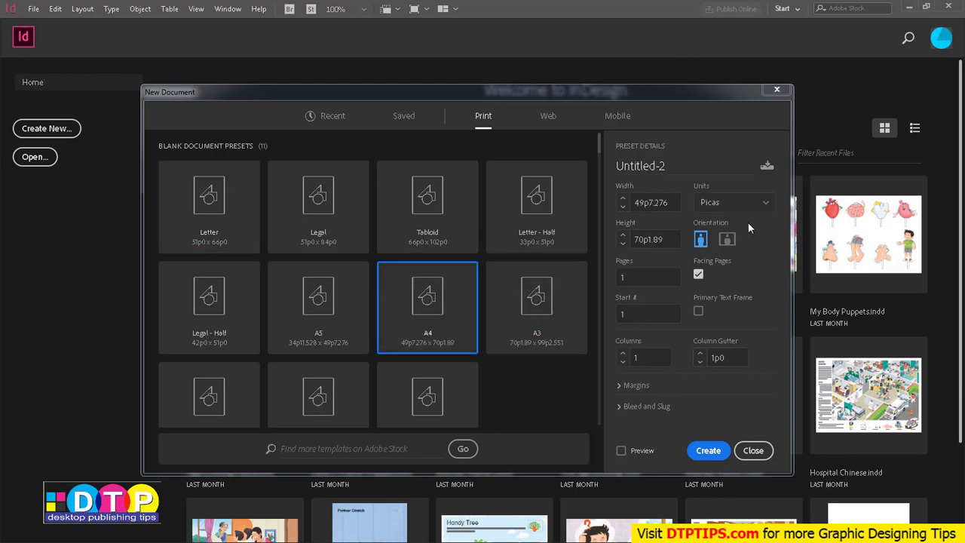
left_click(753, 203)
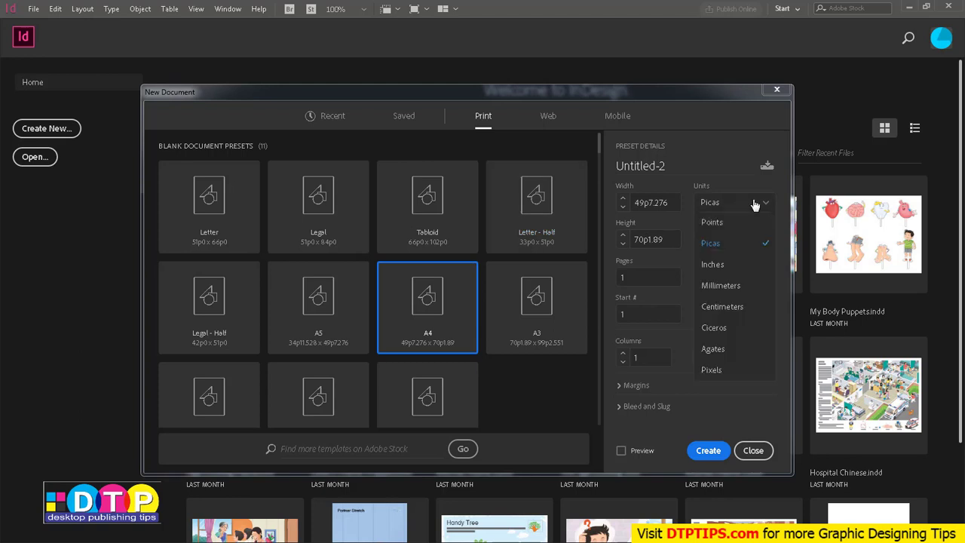
left_click(746, 265)
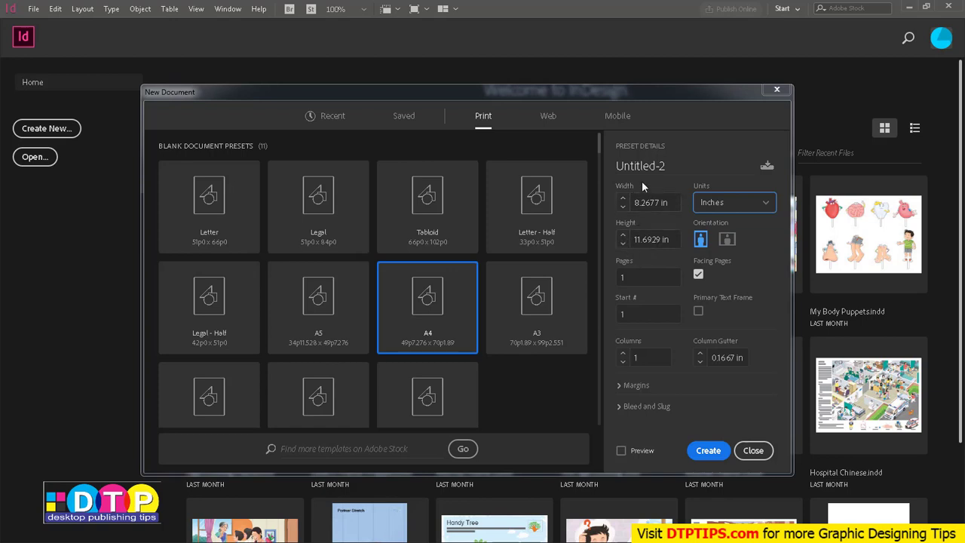
Step: Set the number of pages to 4 and turn on the preview, moving the dialog to reveal the page behind it
double_click(637, 278)
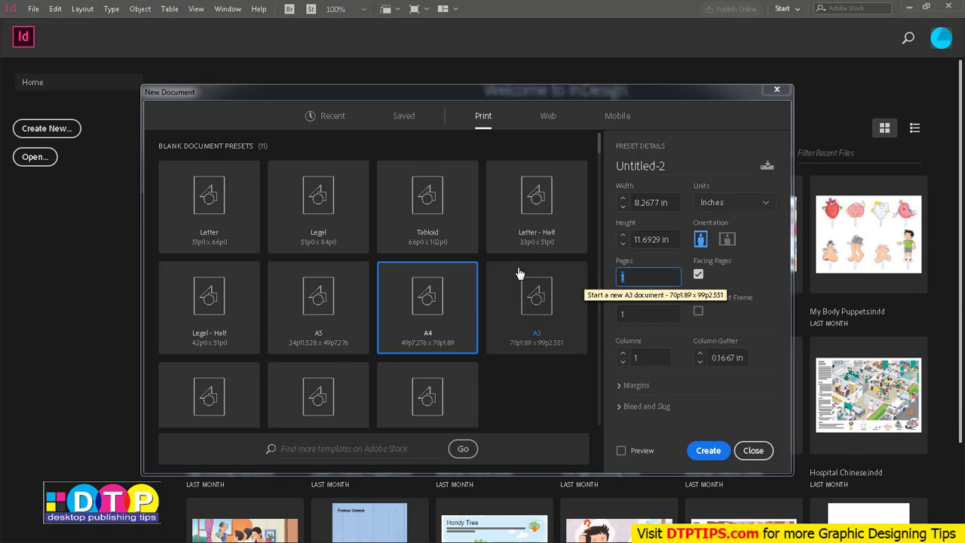
type("4")
left_click_drag(277, 94, 361, 76)
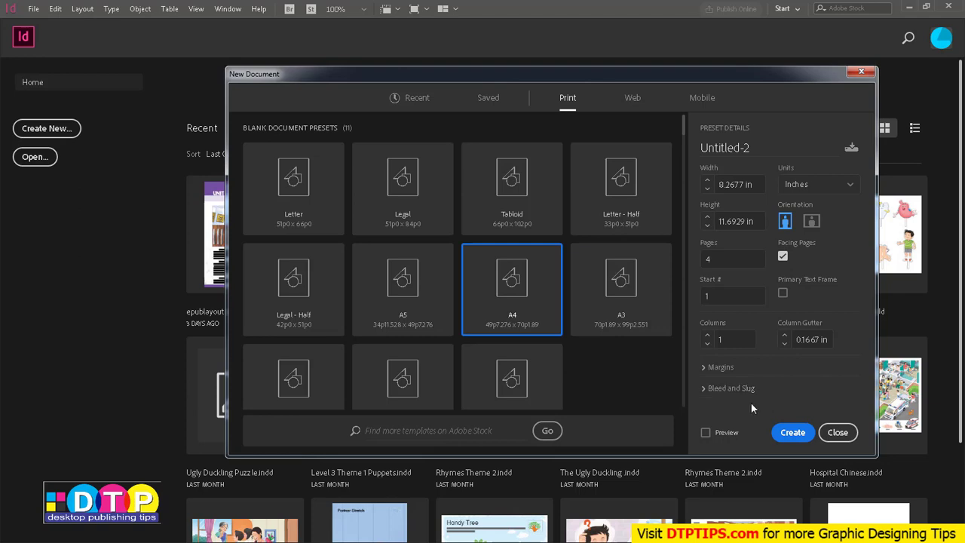
left_click(705, 433)
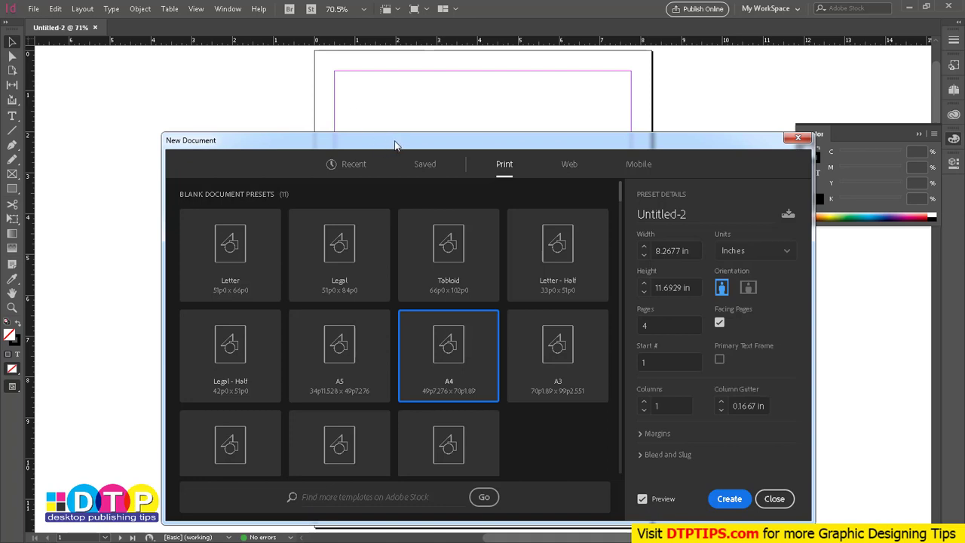
left_click_drag(394, 145, 351, 97)
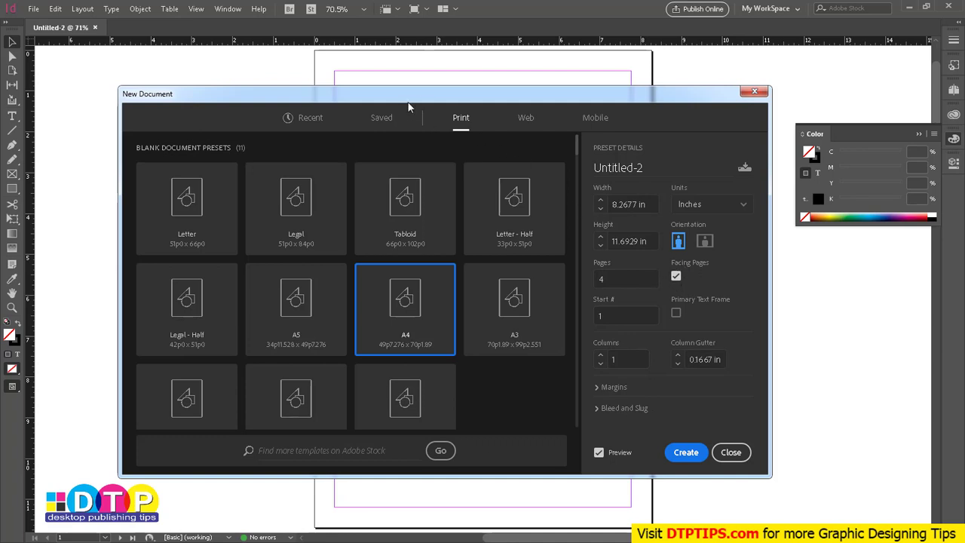
left_click_drag(422, 96, 479, 191)
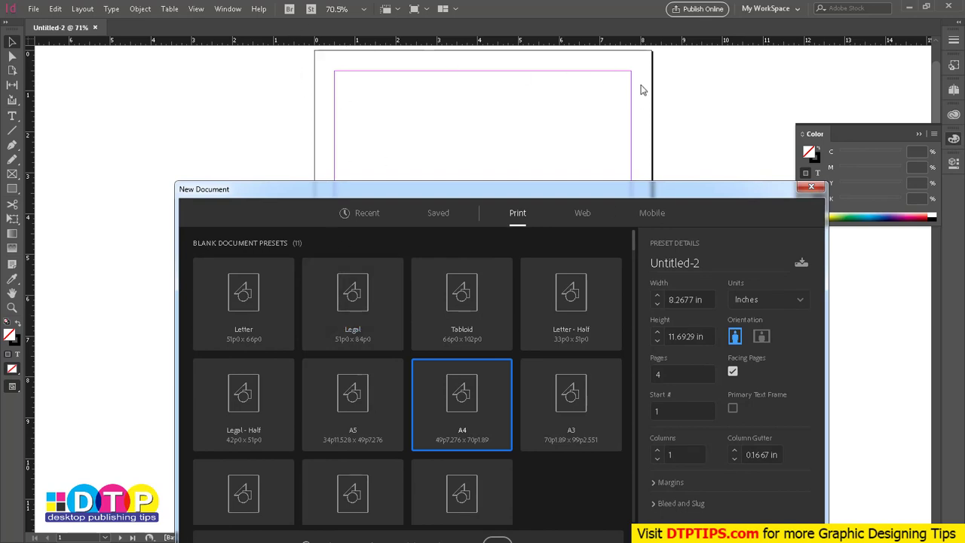
Step: Turn Facing Pages off and on again, and try start page number 2 before restoring it to 1
left_click(731, 371)
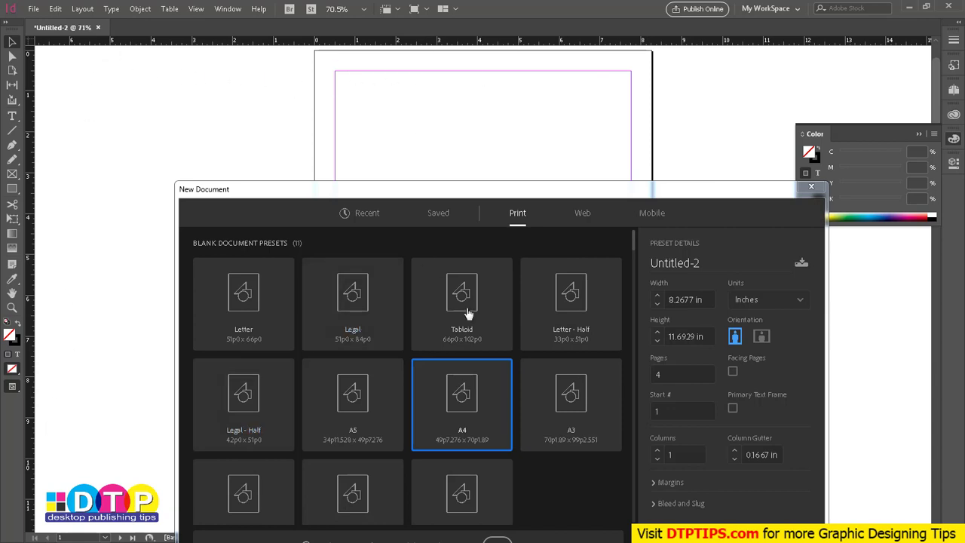
left_click(732, 371)
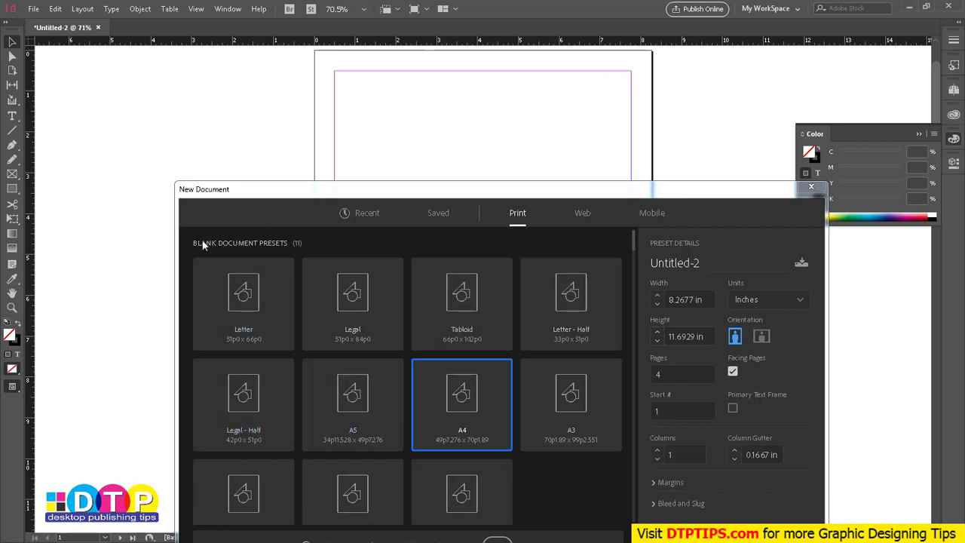
left_click(673, 411)
type("2")
left_click(670, 377)
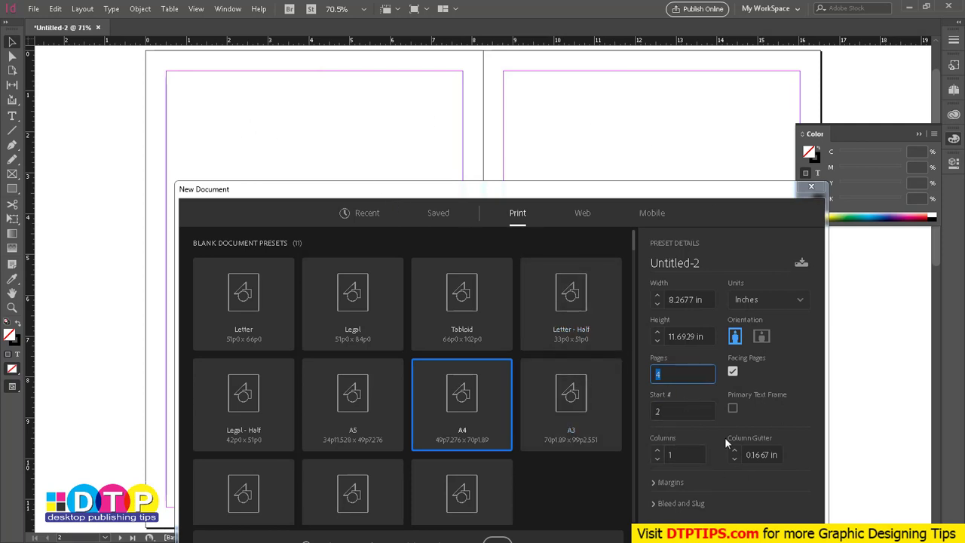
double_click(667, 411)
type("1")
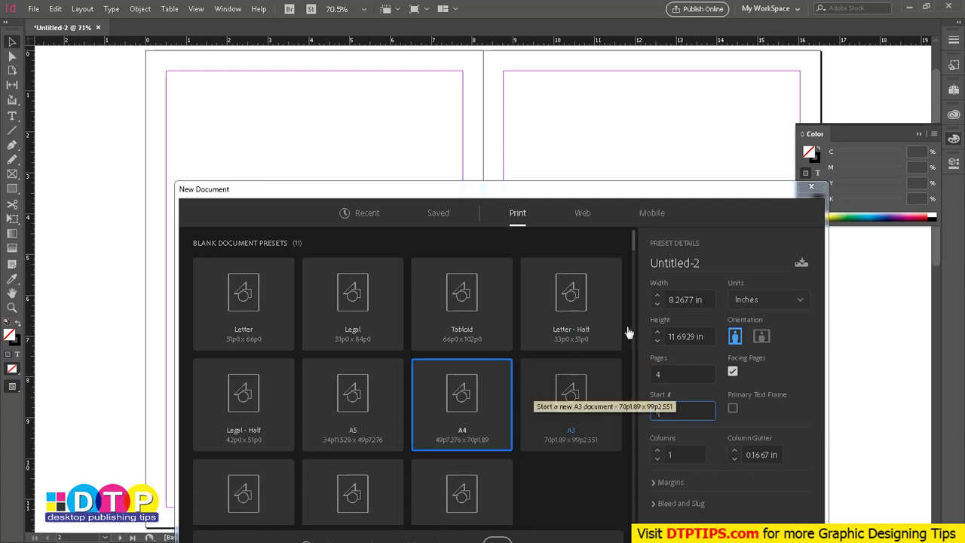
Step: Preview the four-page document once more with start number 2, and set the start number back to 1
double_click(682, 374)
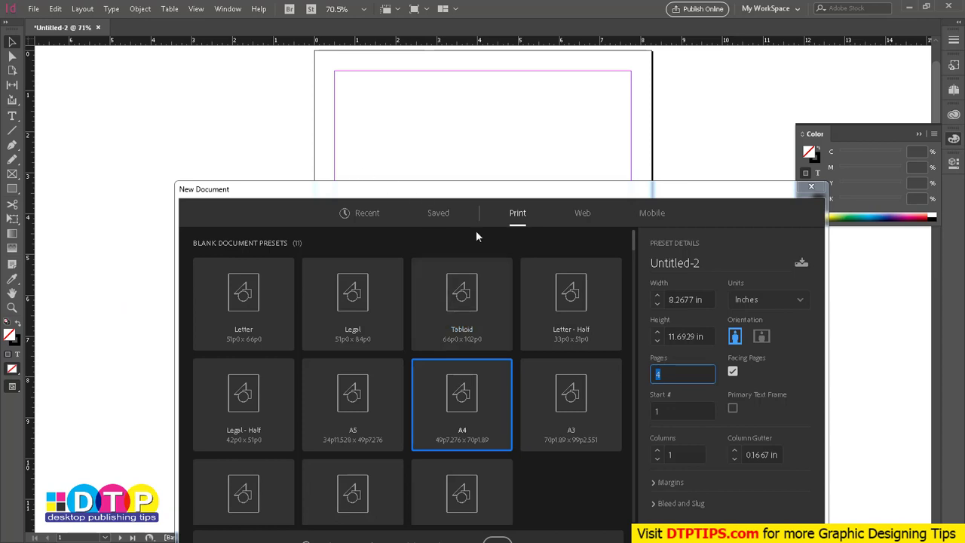
key("Tab")
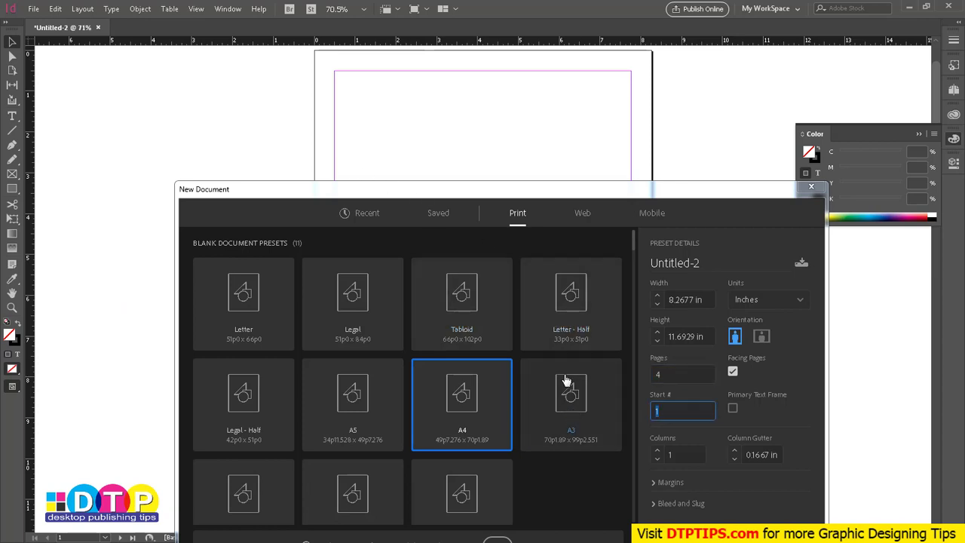
type("2")
left_click(684, 376)
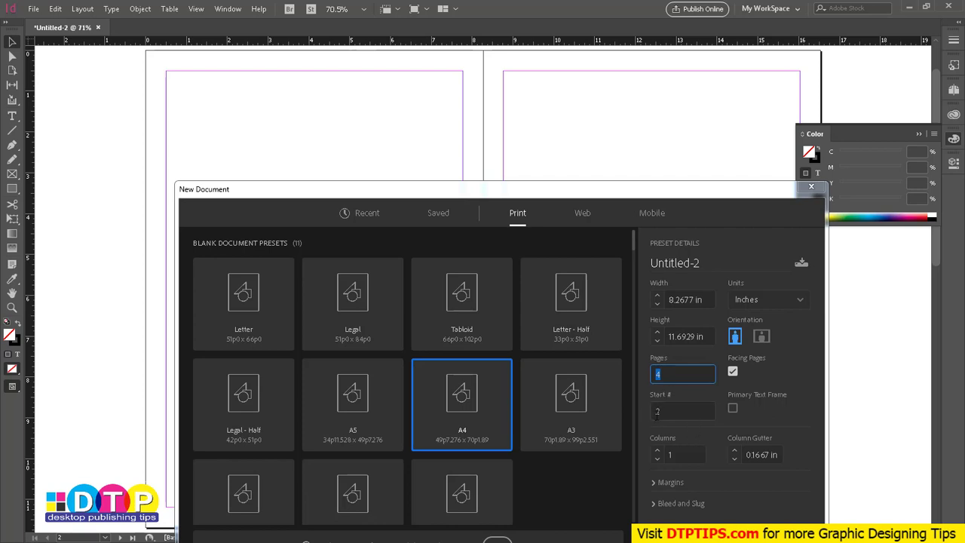
key("Tab")
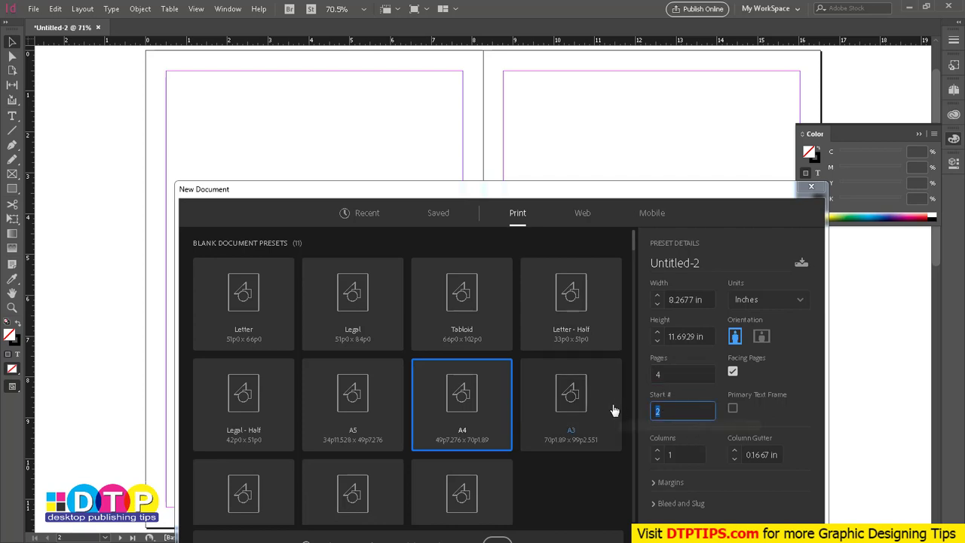
type("1")
left_click(677, 375)
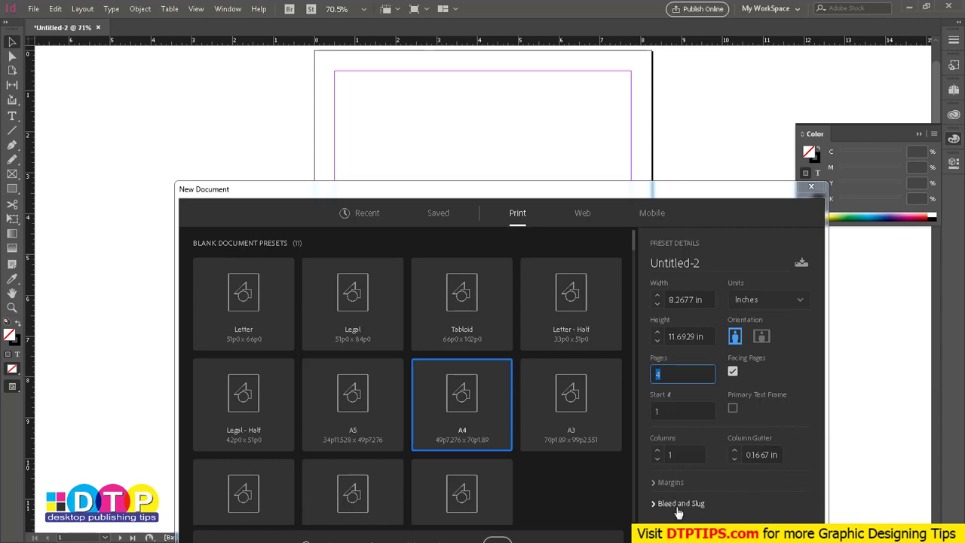
Step: Expand the margins and the bleed and slug settings, try a linked bleed of 0.5 in, and reset it to 0 in
left_click(654, 483)
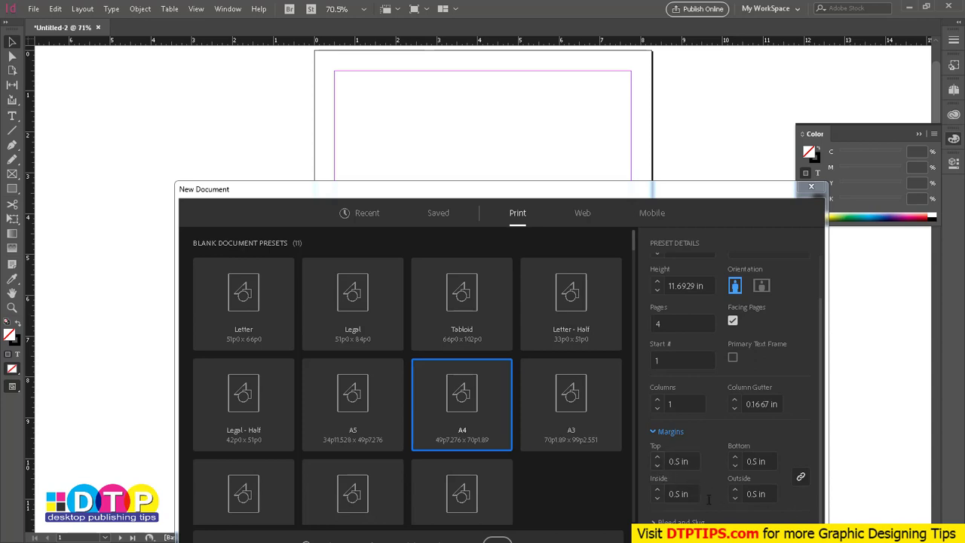
left_click(676, 522)
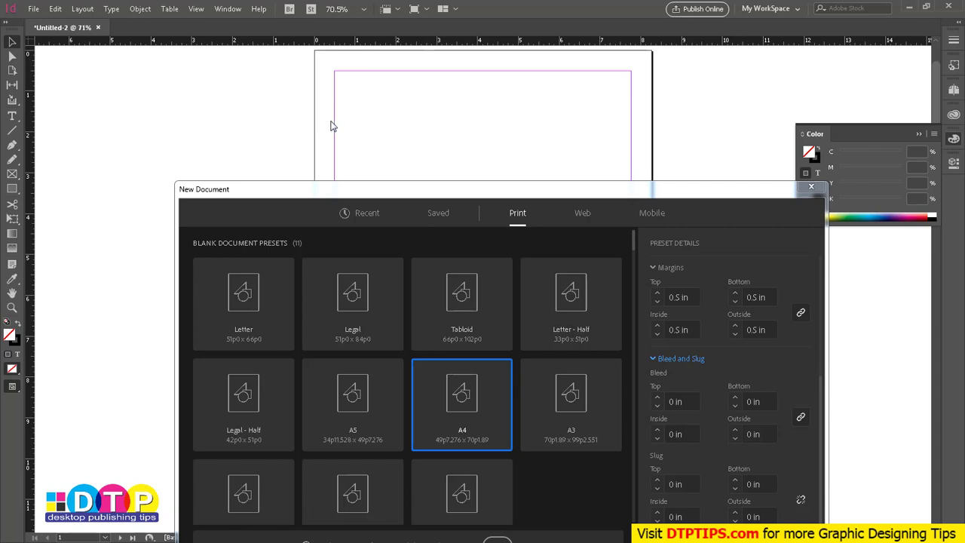
left_click(698, 402)
key("BackSpace")
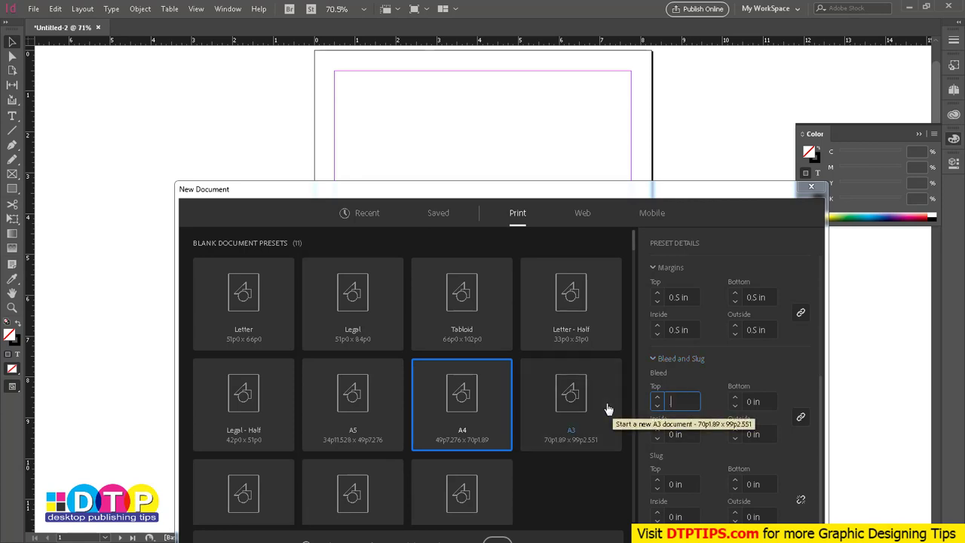
type(".5")
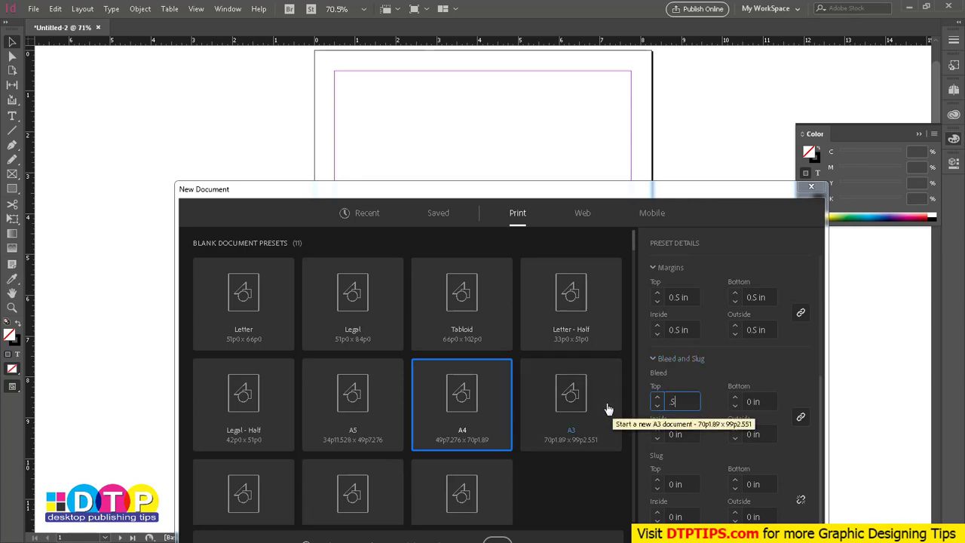
left_click(765, 404)
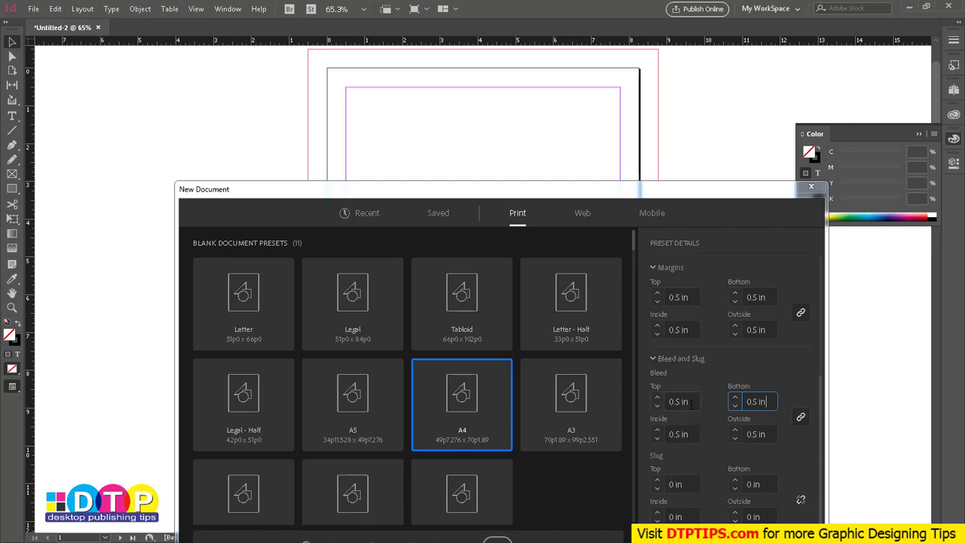
key("shift+Tab")
type("0")
key("Tab")
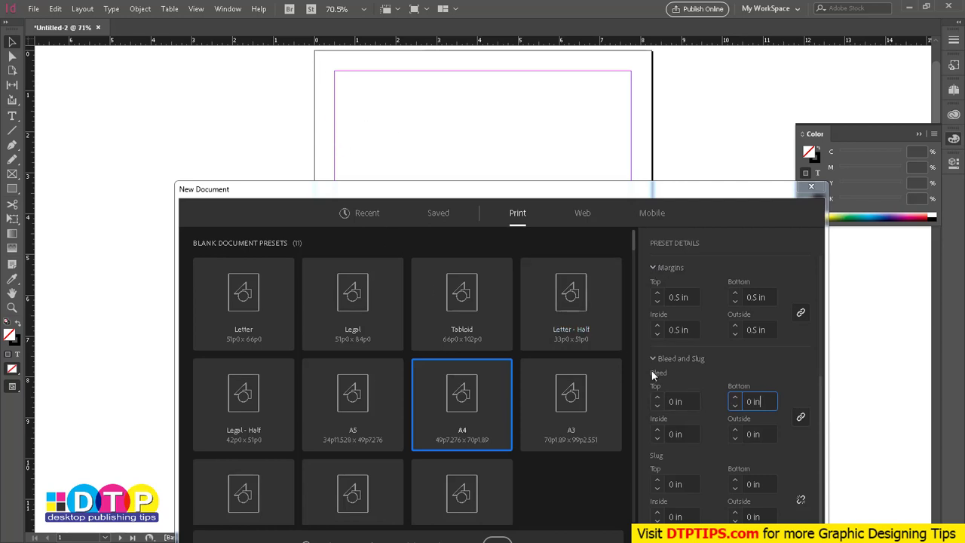
Step: Set the linked margins to 45 pt on all sides
scroll(708, 339, "up", 2)
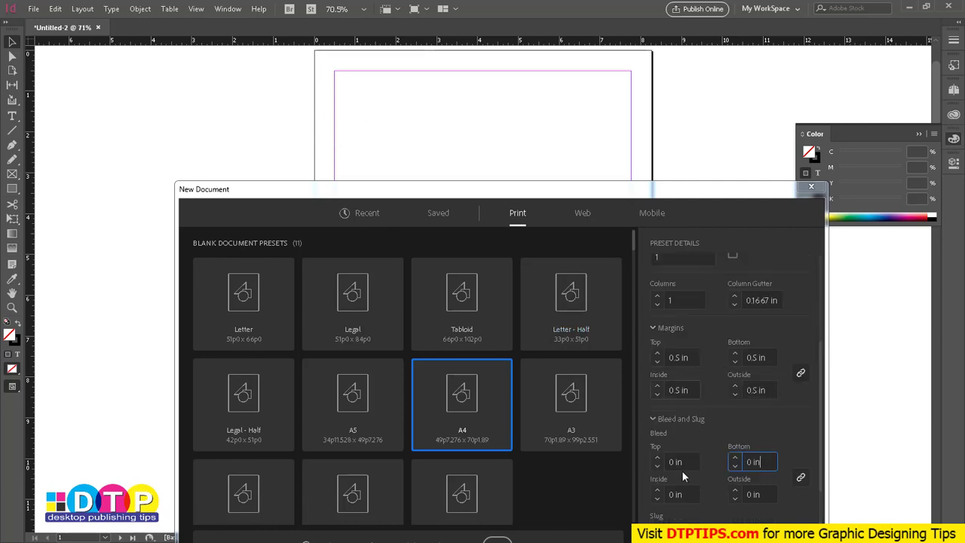
scroll(659, 420, "up", 3)
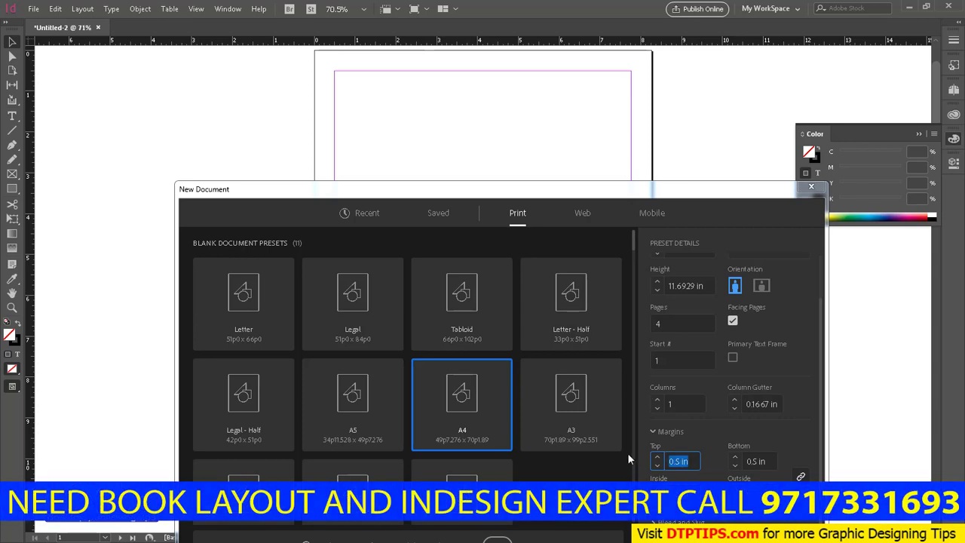
type("45 pt")
left_click(763, 460)
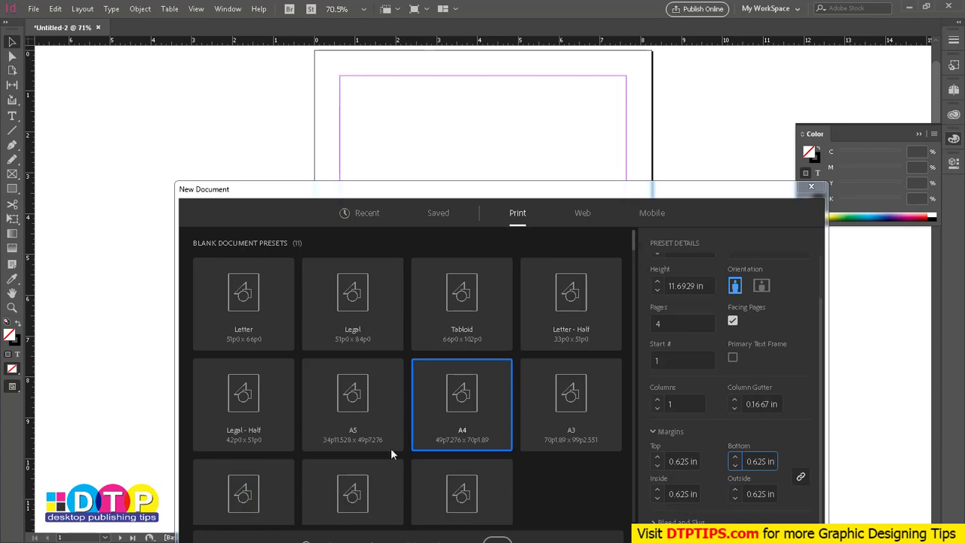
left_click(670, 461)
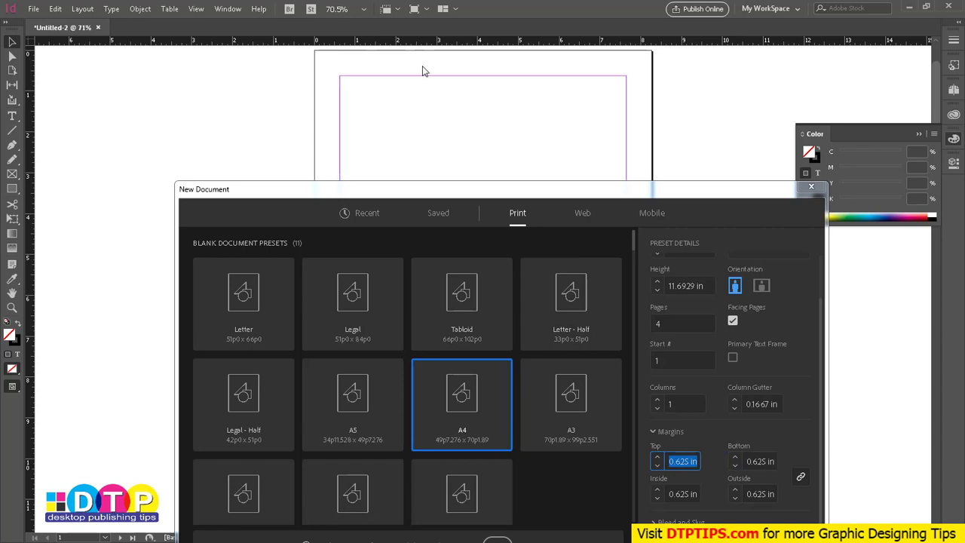
Step: Unlink the margins, set the top margin to 1 in, and relink them to apply 1 in to all four sides
left_click(801, 480)
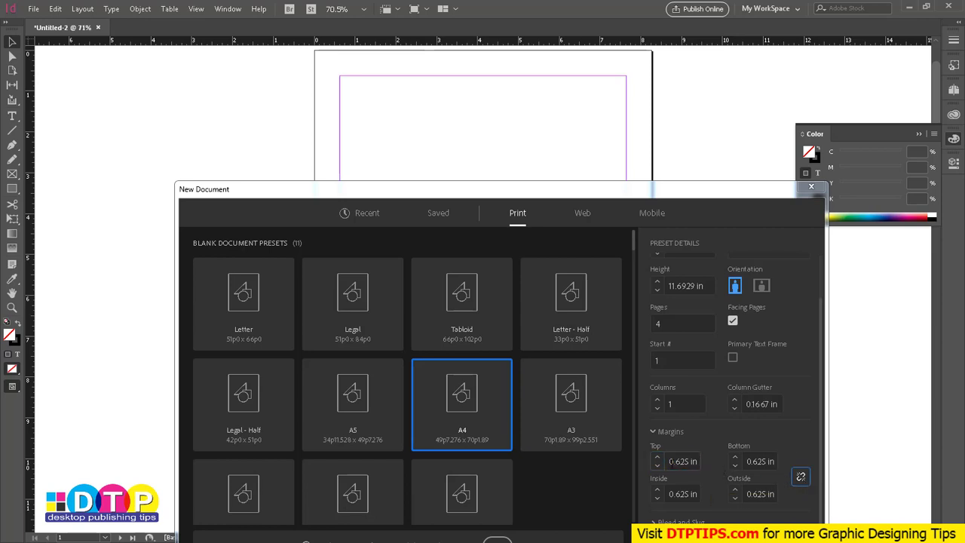
left_click(673, 461)
key("End")
key("shift+Left")
key("shift+Left")
key("shift+Left")
key("shift+Left")
key("shift+Left")
key("shift+Left")
key("shift+Left")
key("shift+Left")
type("1")
key("Tab")
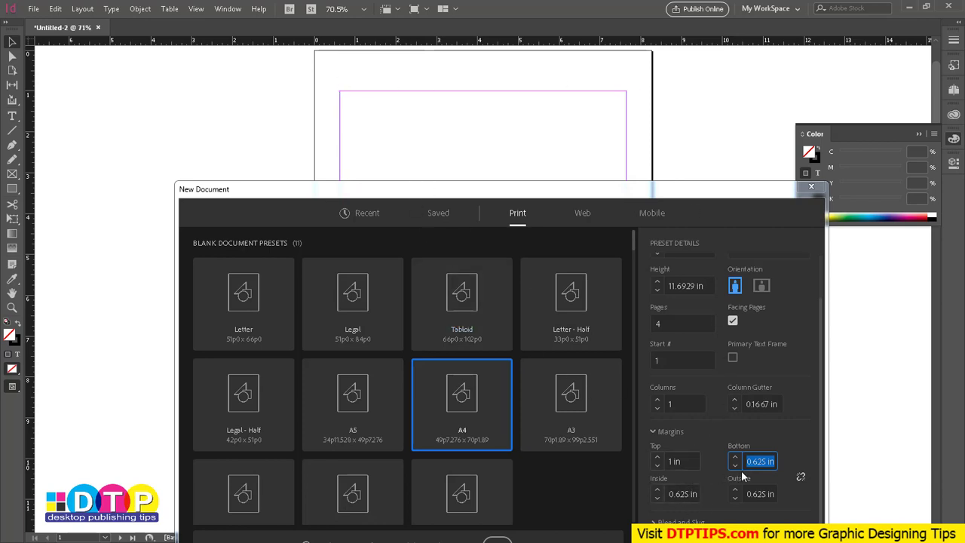
left_click(800, 477)
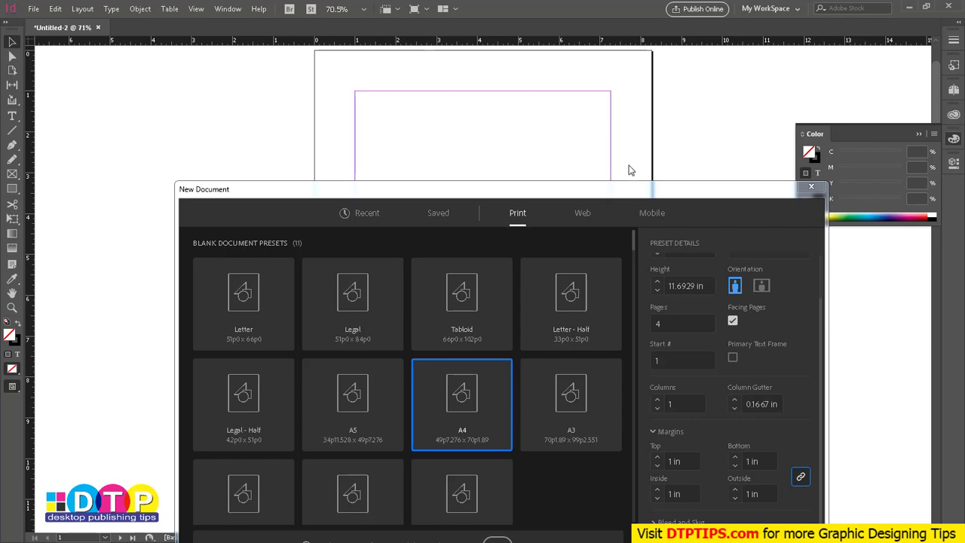
Step: Move the New Document dialog so that all its settings and the Create option are on screen
left_click_drag(405, 187, 300, 105)
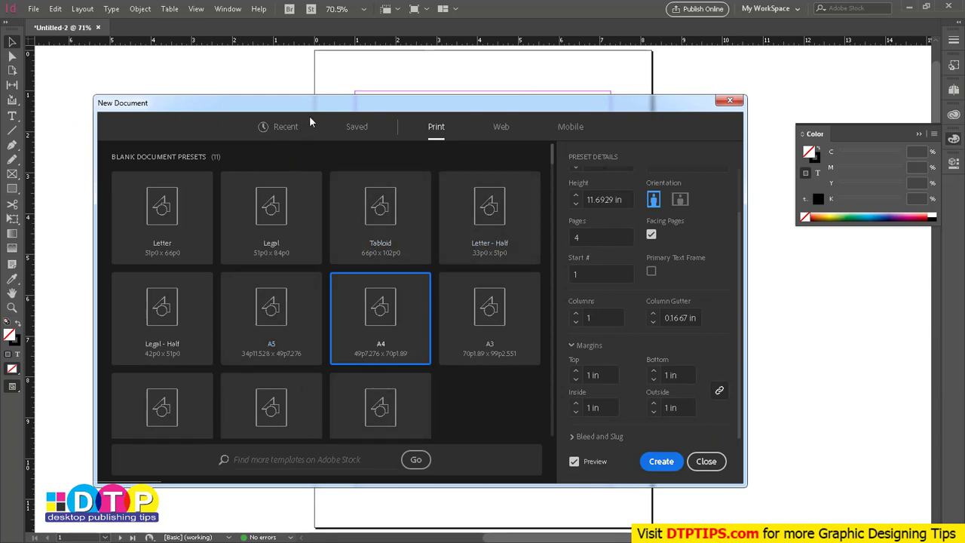
mouse_move(309, 115)
left_mouse_down()
mouse_move(493, 118)
mouse_move(314, 116)
left_mouse_up()
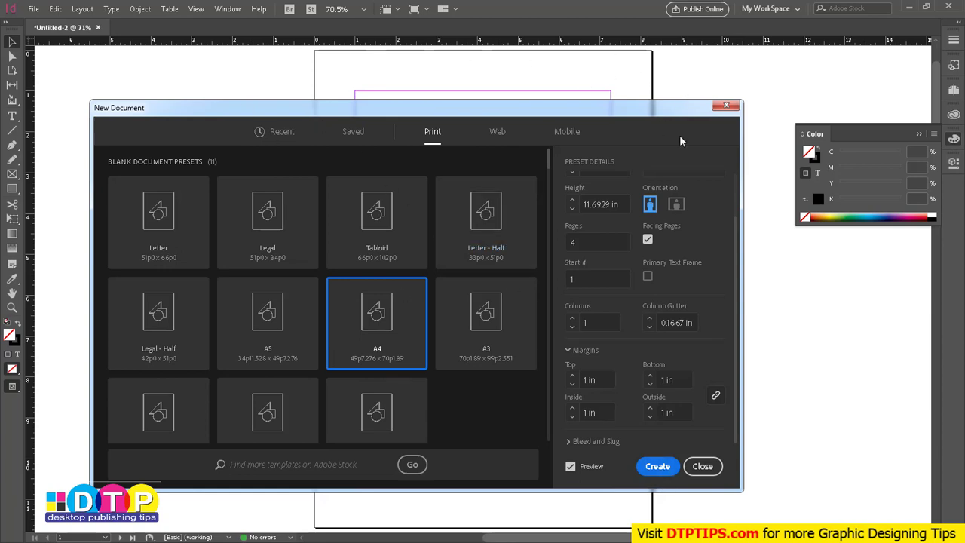
Step: Expand the bleed and slug settings and set the linked bleed to 0.1181 in on all sides
left_click(570, 443)
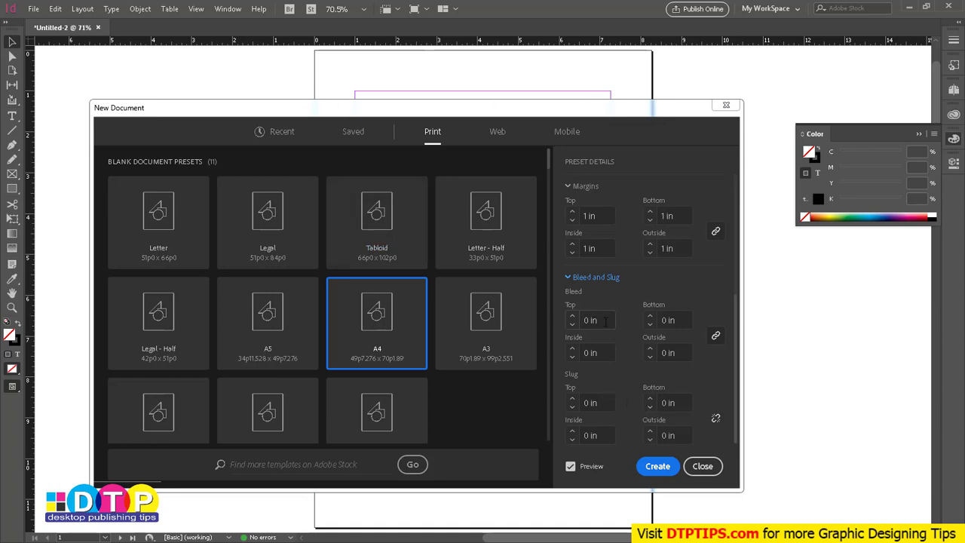
left_click_drag(566, 318, 549, 318)
key("Tab")
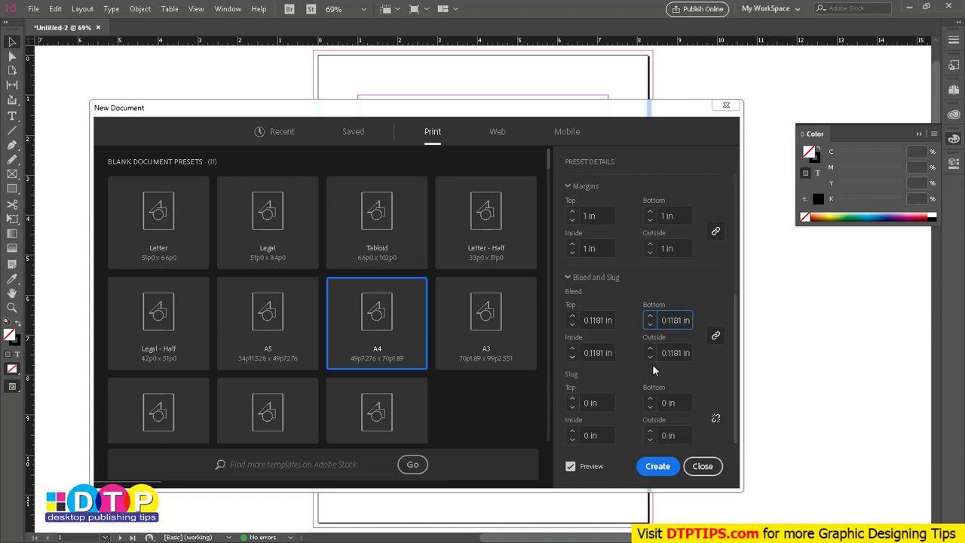
left_click(687, 313)
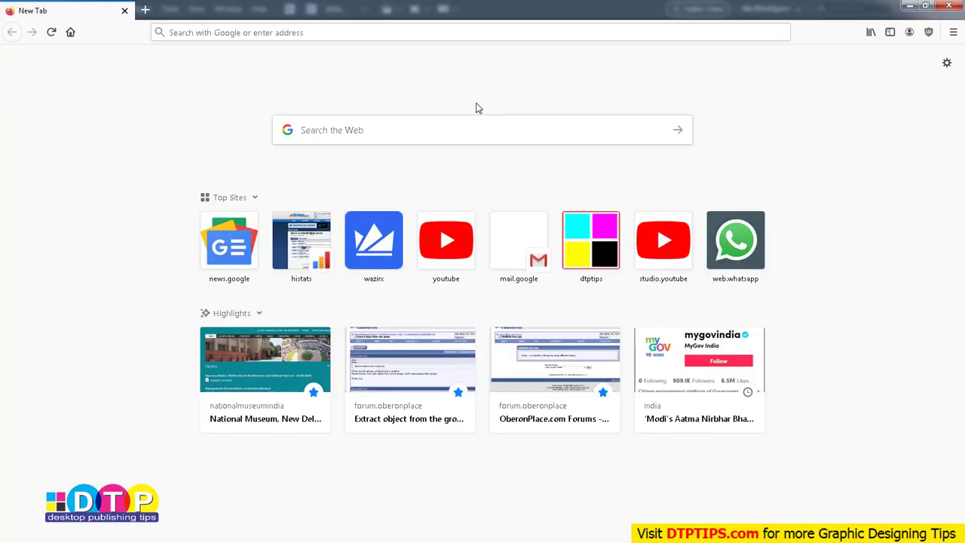
Step: Search the web for "colour calibration bar" in the Firefox browser
left_click(429, 135)
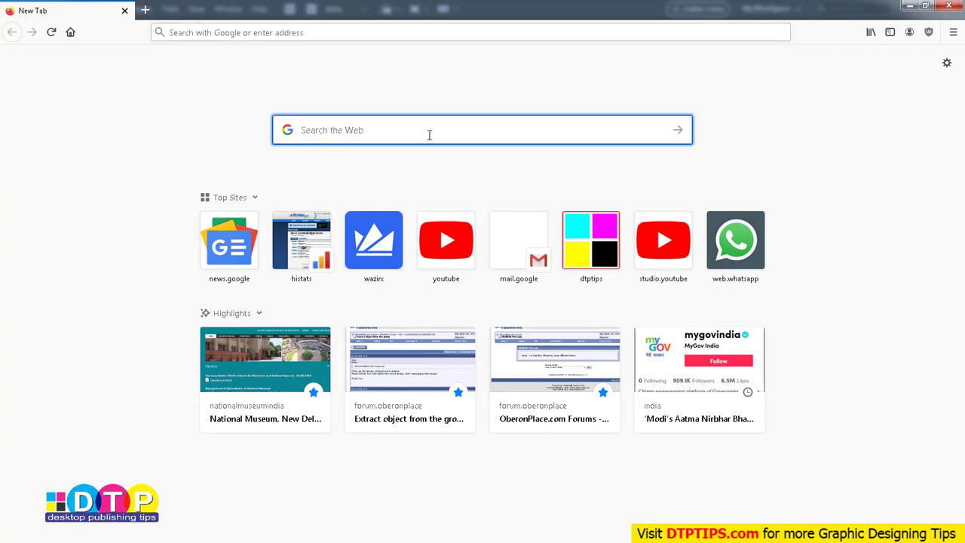
type("coo")
key("BackSpace")
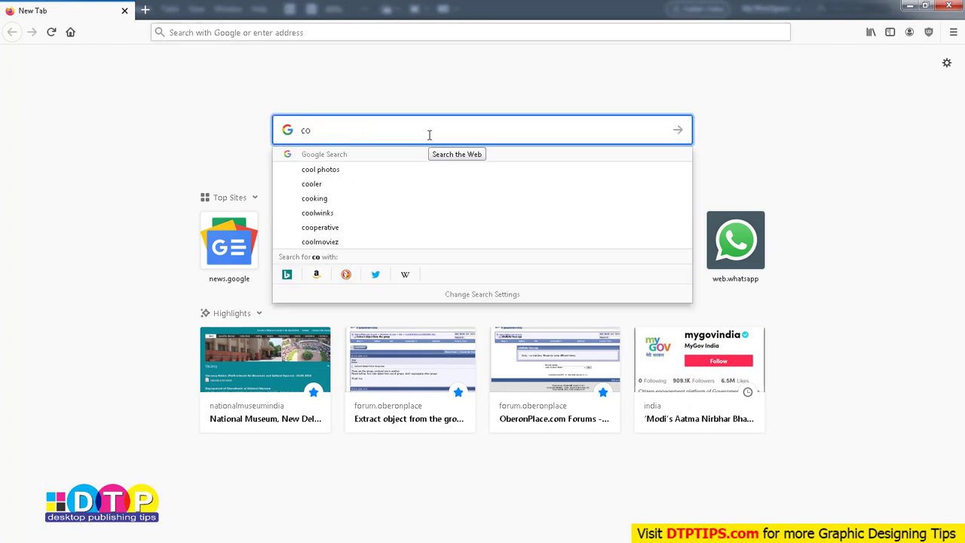
type("lour calib")
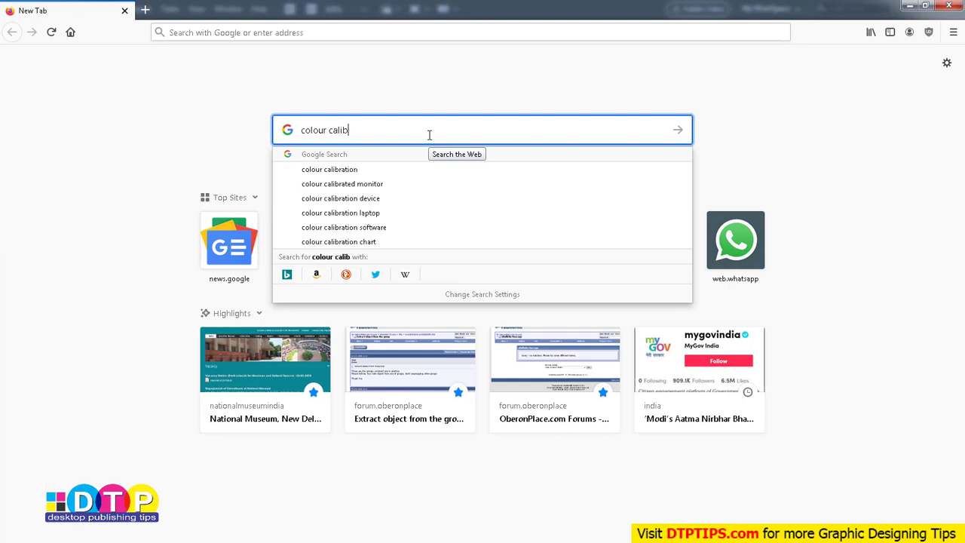
type("ration bar")
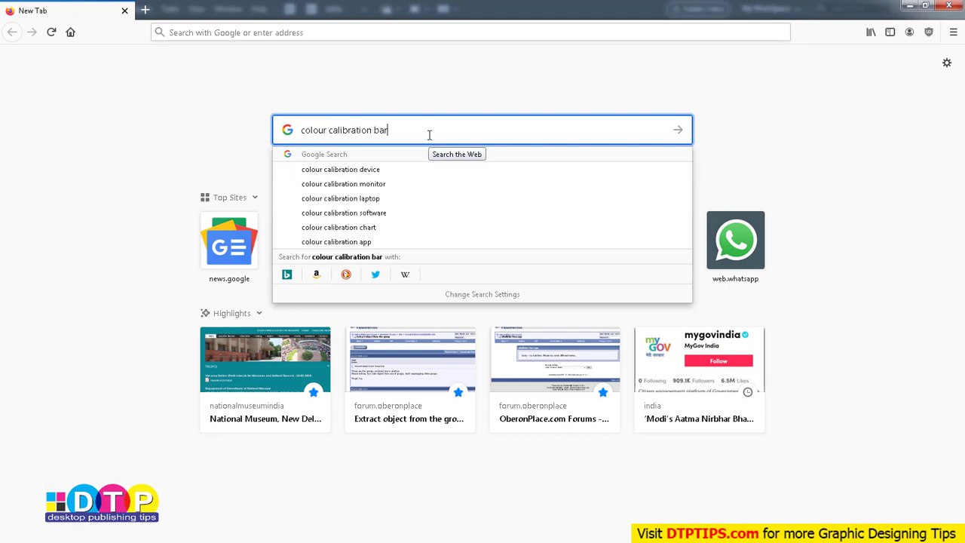
key("Return")
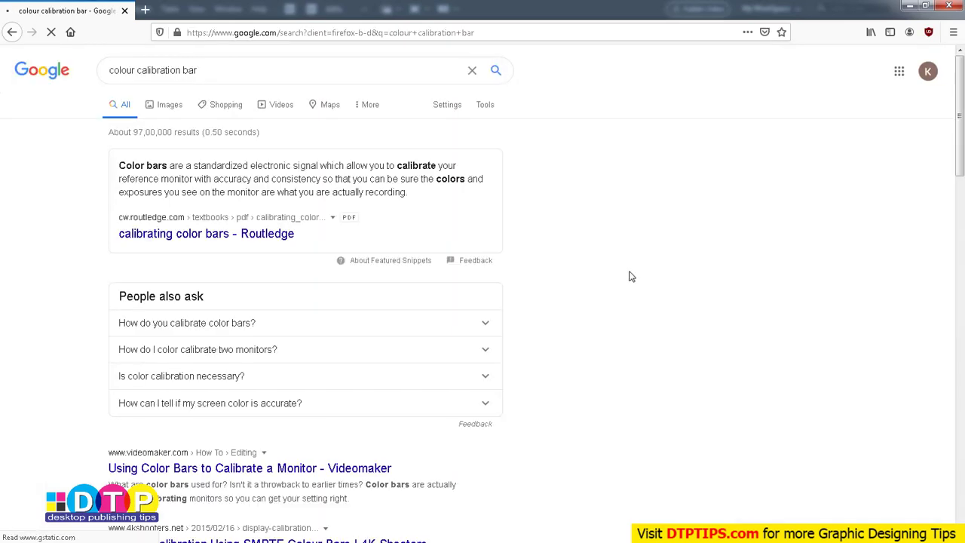
Step: Switch to the image results, browse them, and open the picture showing a sheet of many print calibration bars
left_click(170, 110)
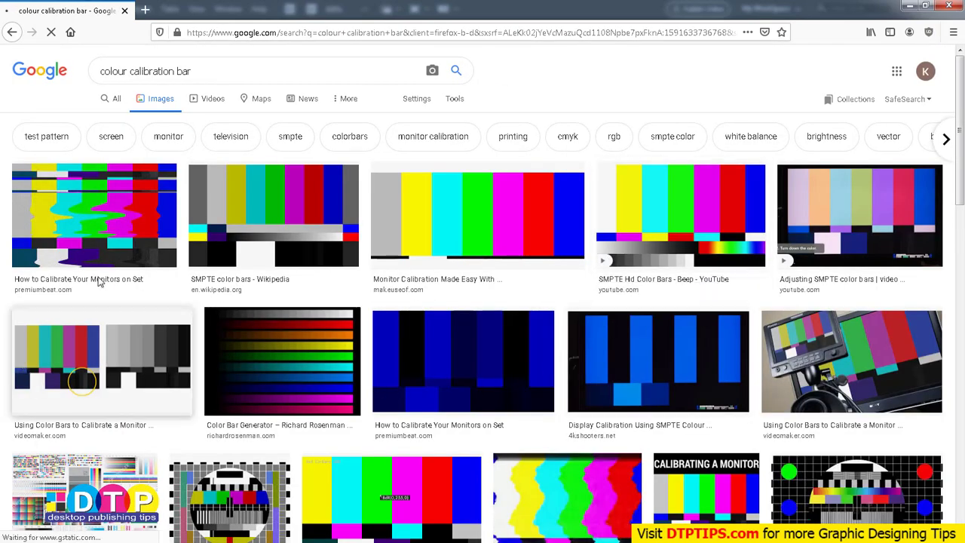
scroll(770, 218, "down", 2)
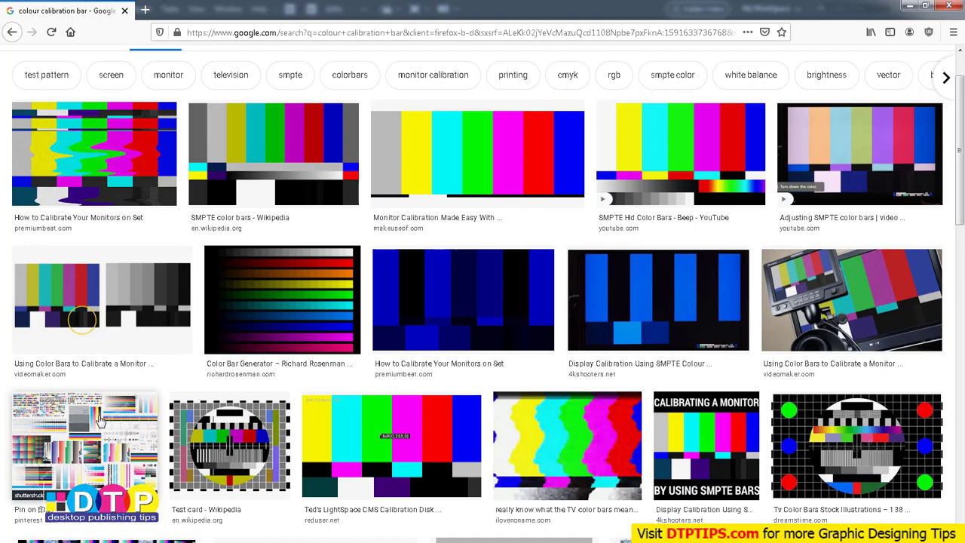
scroll(101, 420, "down", 3)
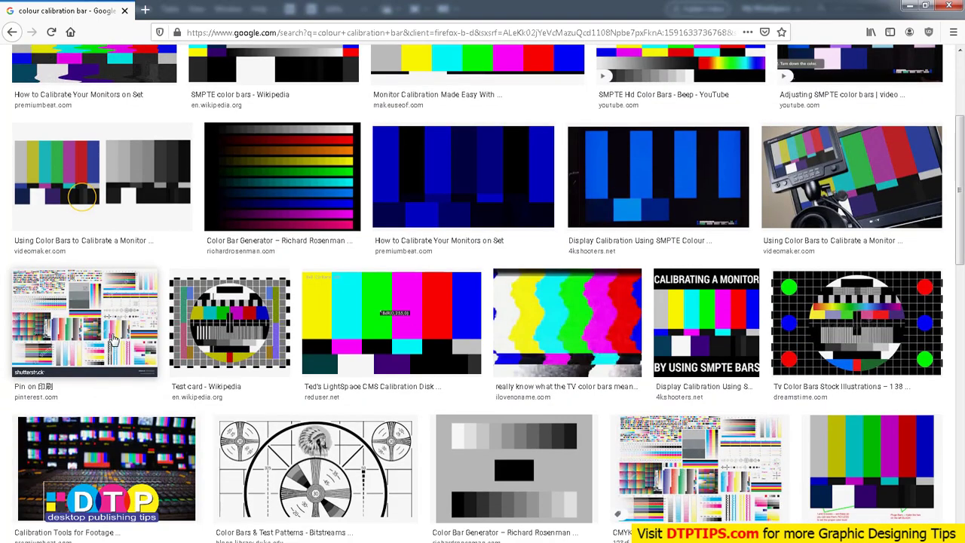
left_click(112, 339)
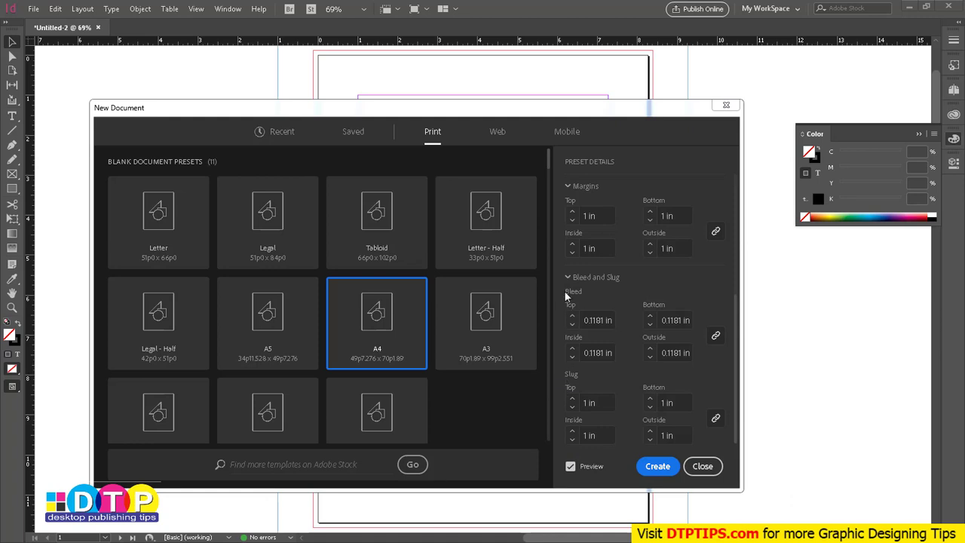
Step: Create the A4 document in InDesign with the configured margins, bleed and slug
mouse_move(569, 379)
left_click(657, 466)
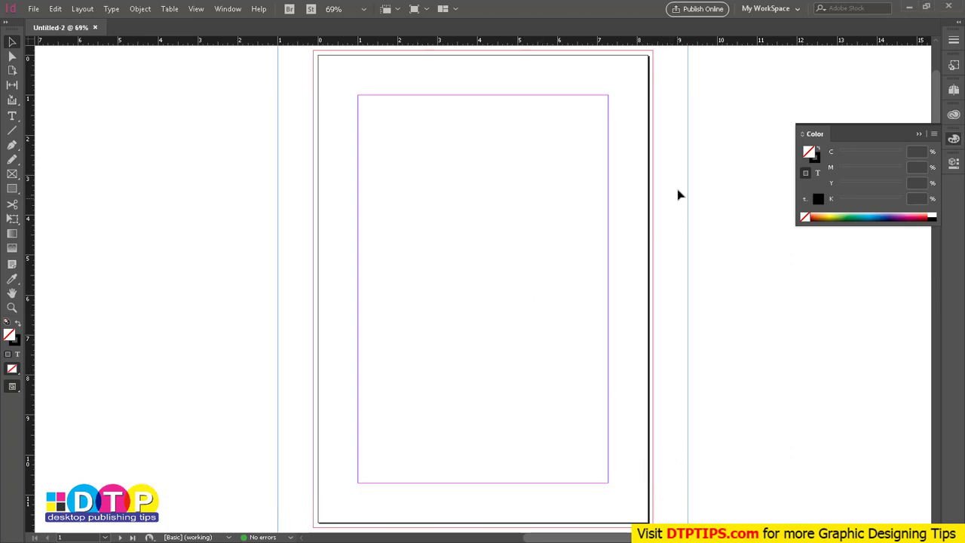
Step: Examine the margin, bleed and slug guides on the first page and on the facing-page spread
scroll(648, 211, "up", 3)
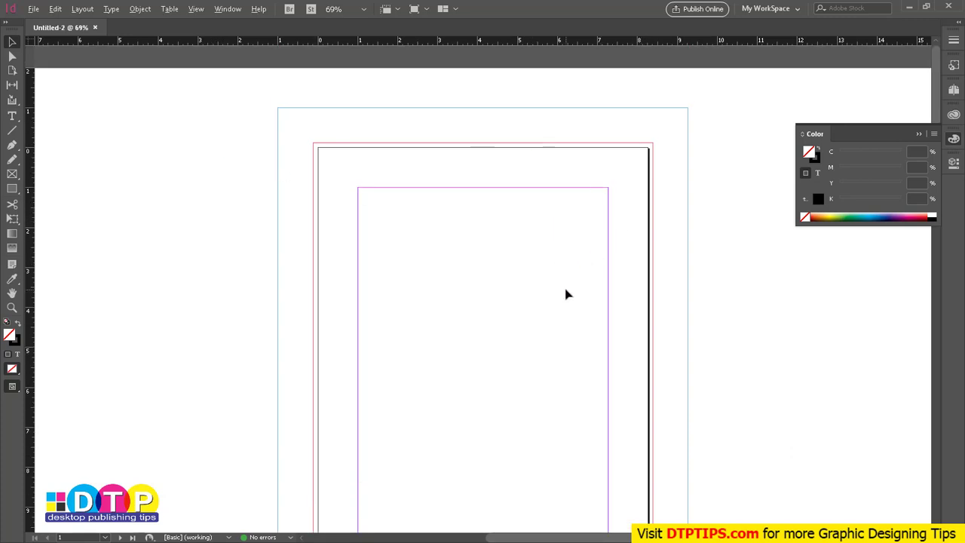
scroll(565, 290, "down", 2)
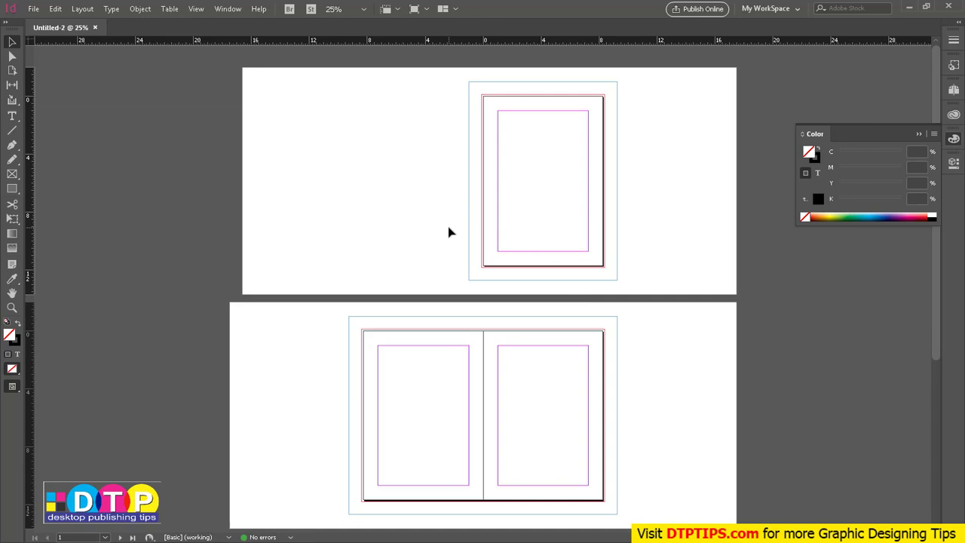
scroll(450, 232, "up", 3)
scroll(450, 232, "down", 3)
scroll(626, 317, "down", 3)
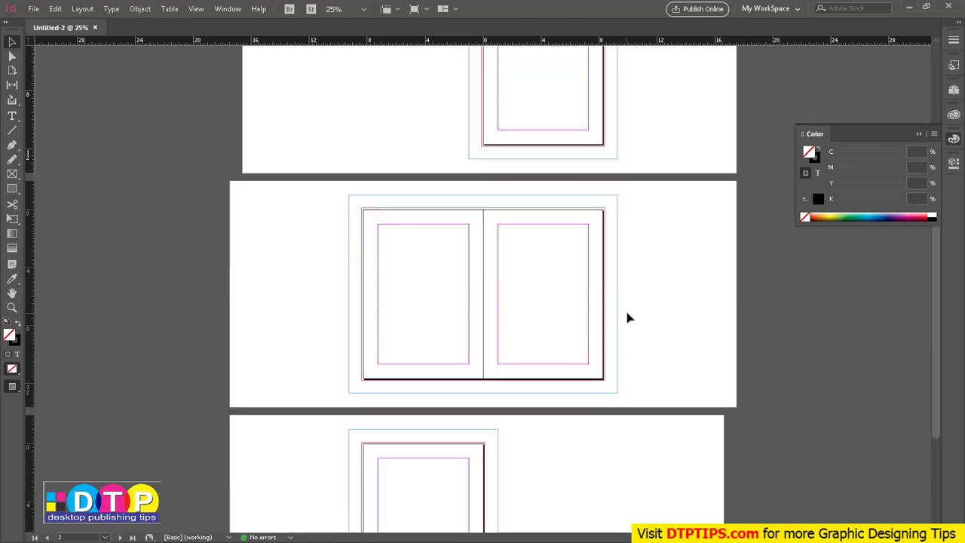
scroll(638, 317, "up", 3)
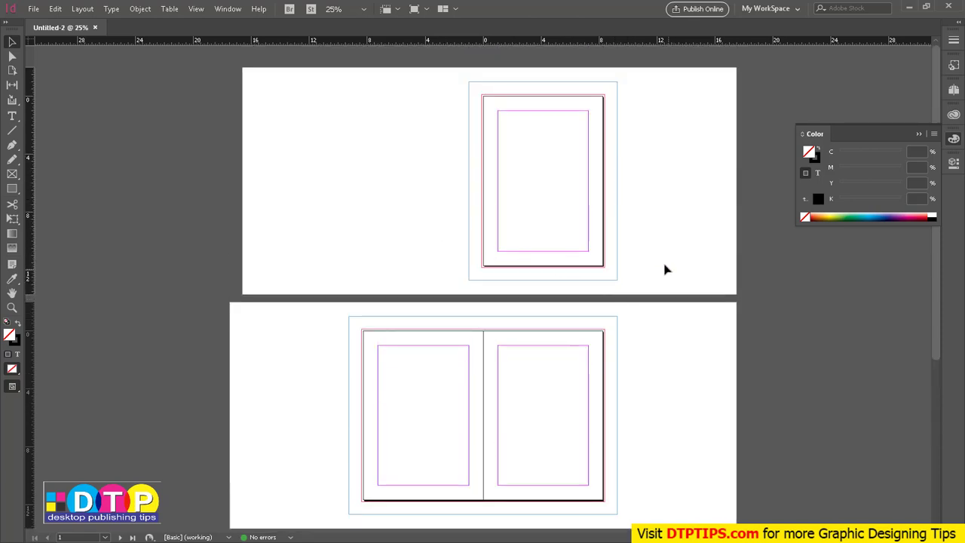
scroll(661, 280, "down", 3)
scroll(653, 289, "up", 3)
key("ctrl+equal")
scroll(632, 249, "up", 1)
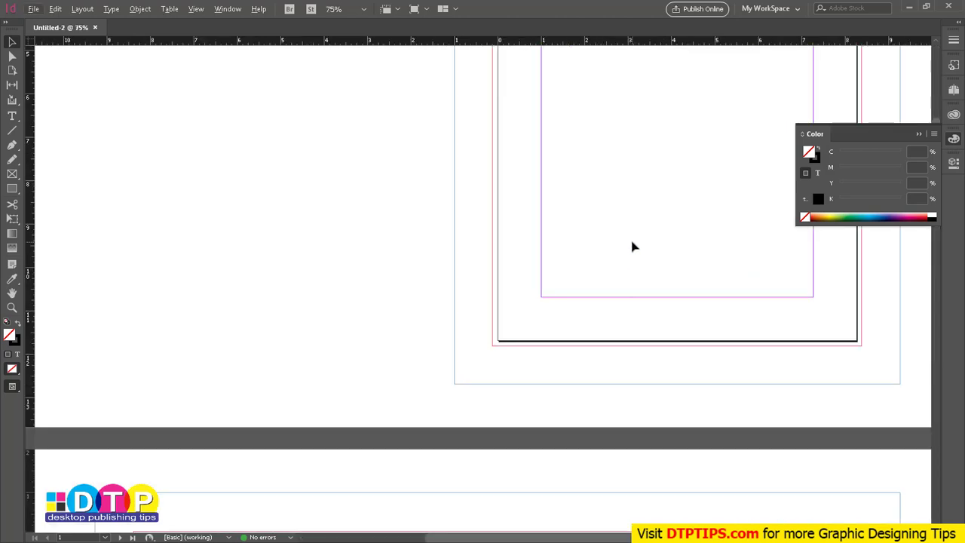
scroll(528, 260, "down", 2)
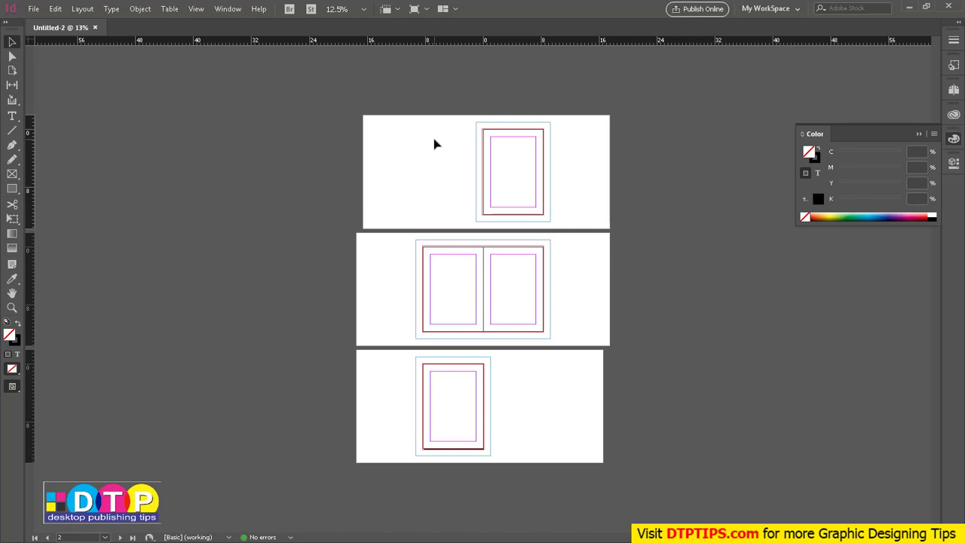
Step: Look through the spreads down to page 4, and view the whole document at once
key("ctrl+equal")
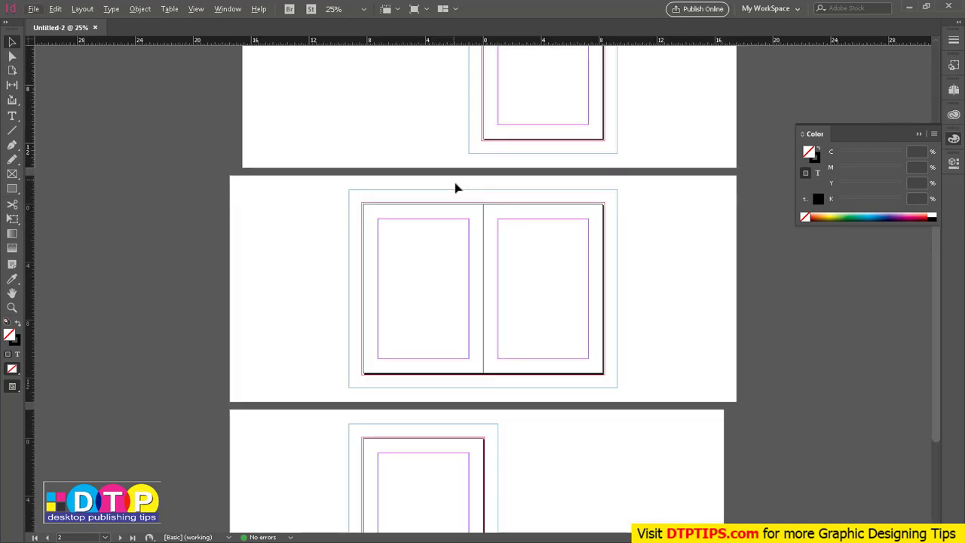
scroll(525, 209, "up", 3)
key("ctrl+equal")
key("ctrl+equal")
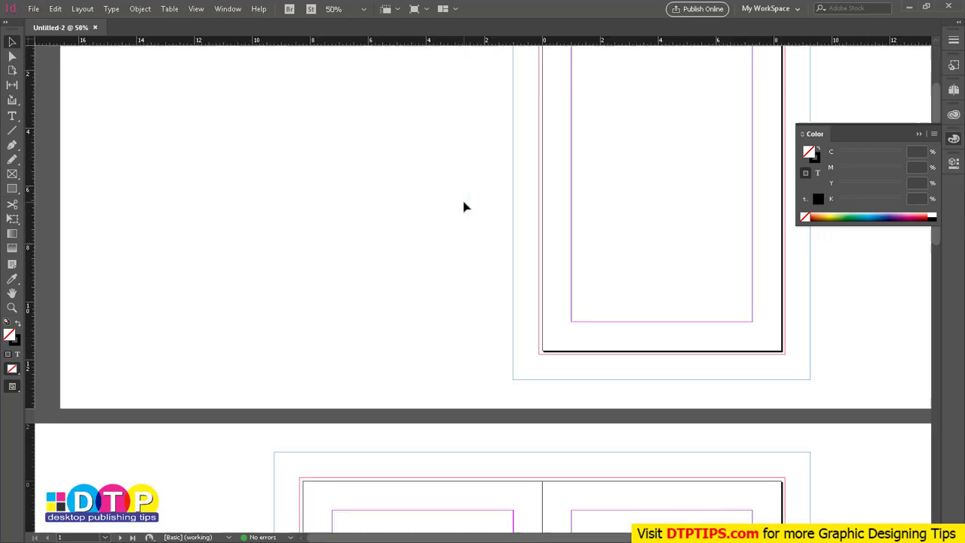
scroll(465, 208, "down", 5)
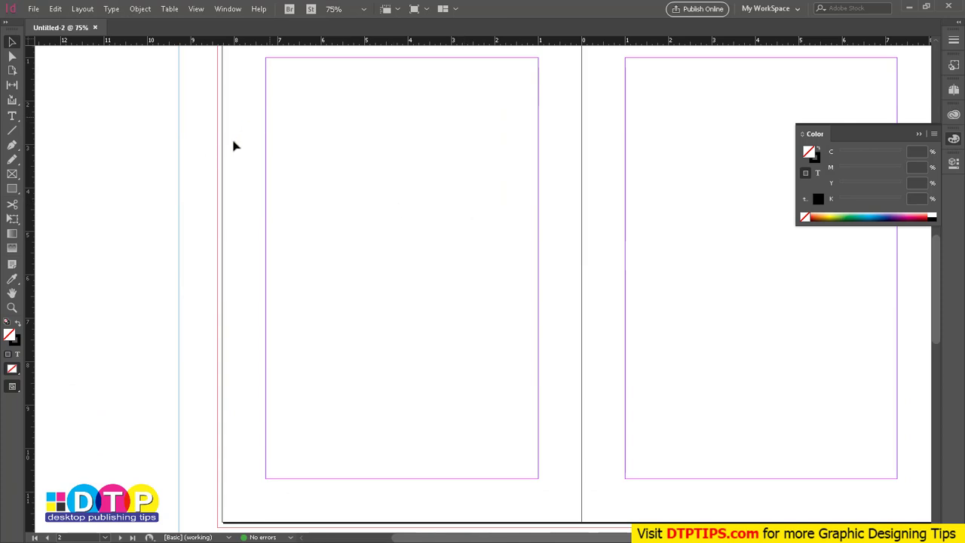
scroll(660, 282, "down", 10)
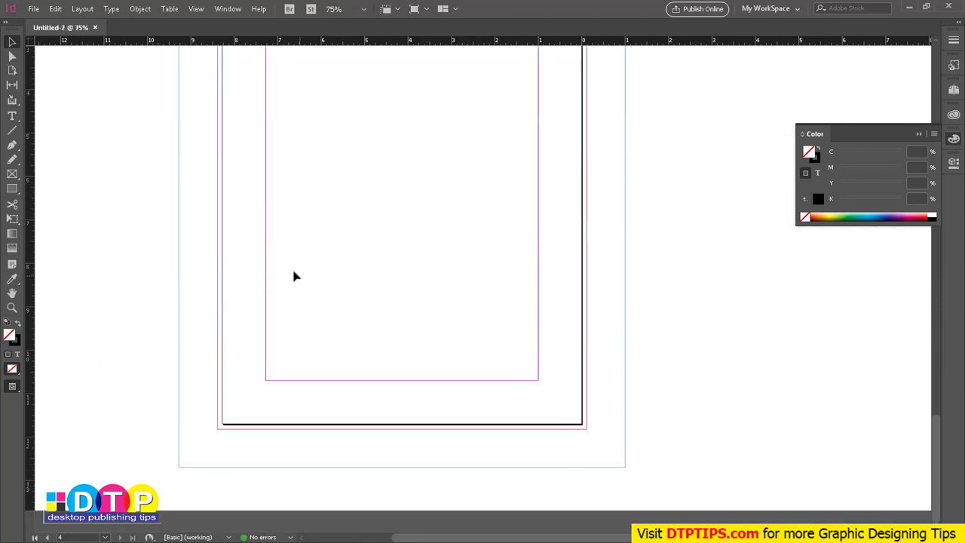
key("ctrl+minus")
key("ctrl+minus")
key("ctrl+minus")
key("ctrl+minus")
key("ctrl+equal")
key("ctrl+equal")
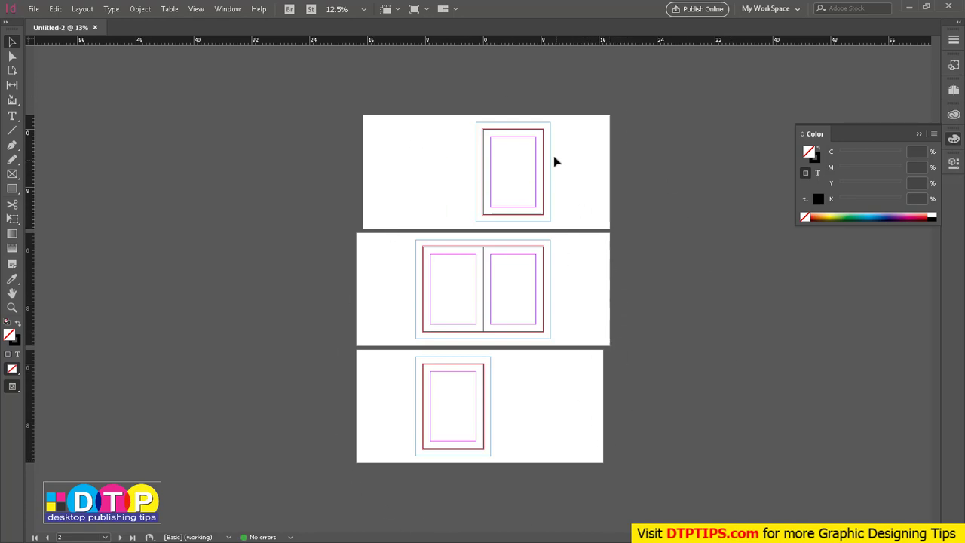
Step: Examine the white pasteboard area surrounding the first page and the facing-page spread
key("ctrl+equal")
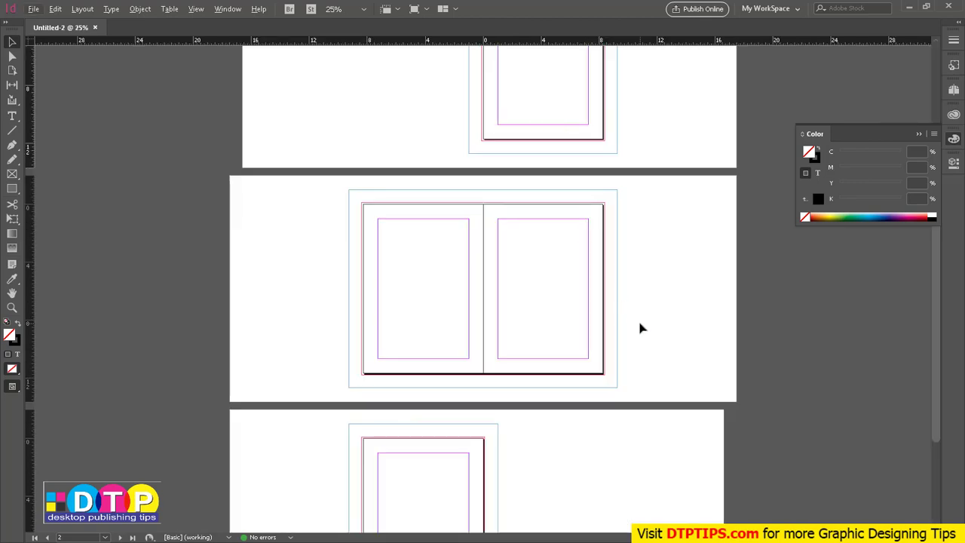
scroll(640, 327, "up", 3)
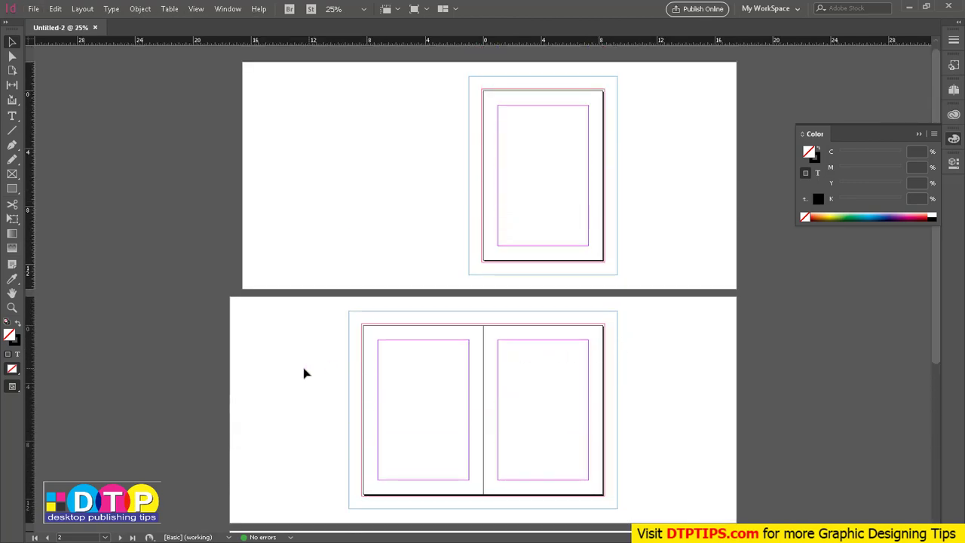
scroll(367, 383, "up", 2)
scroll(368, 382, "down", 3)
scroll(276, 339, "left", 3)
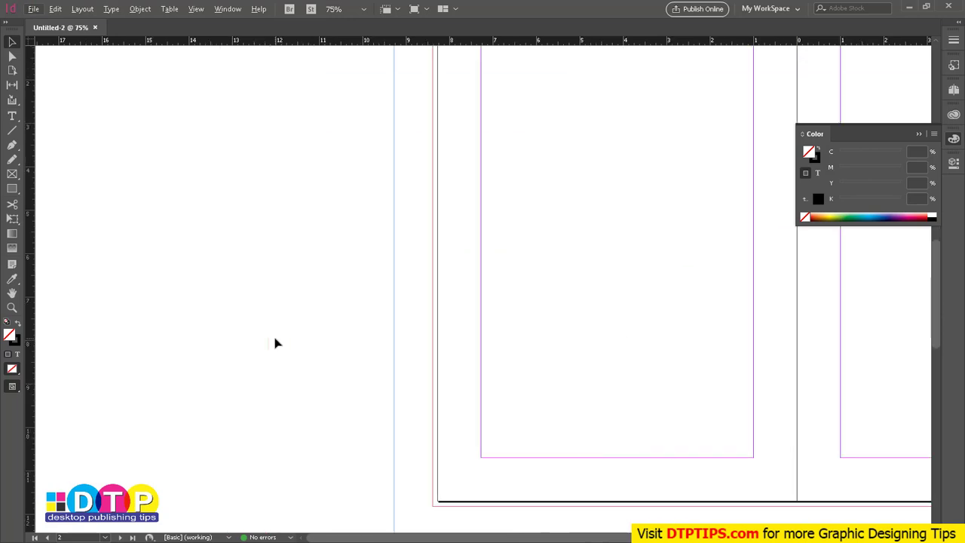
scroll(400, 344, "down", 1)
scroll(343, 325, "down", 1)
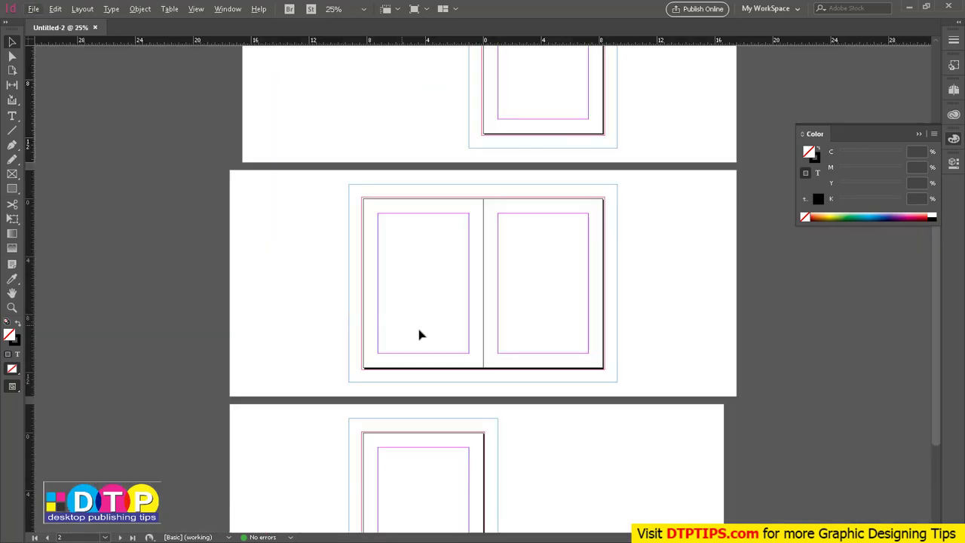
scroll(467, 345, "up", 3)
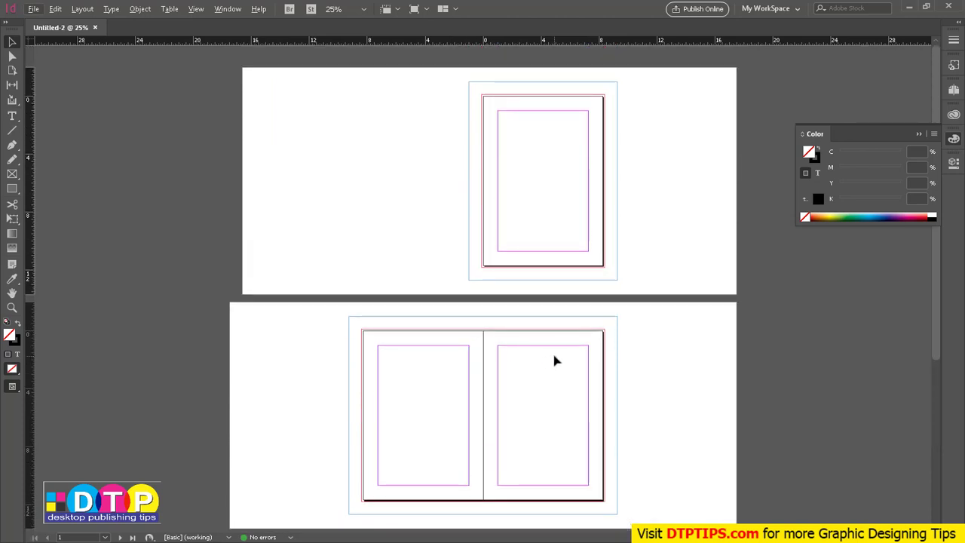
Step: Draw a rectangle about 9 in wide and 12 in high on the pasteboard left of page 1 and fill it dark green (C30 M0 Y100 K75)
left_click(12, 188)
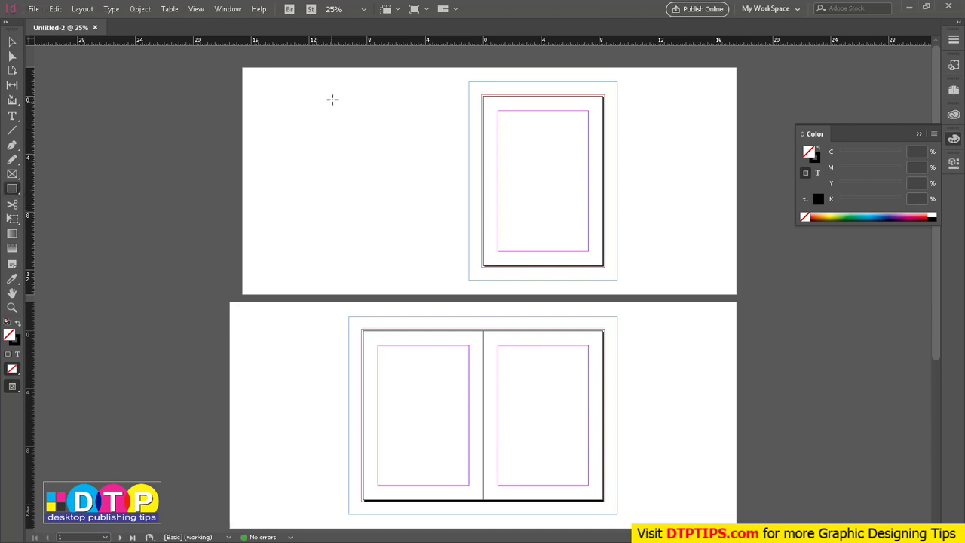
left_click_drag(333, 92, 460, 268)
left_click(859, 217)
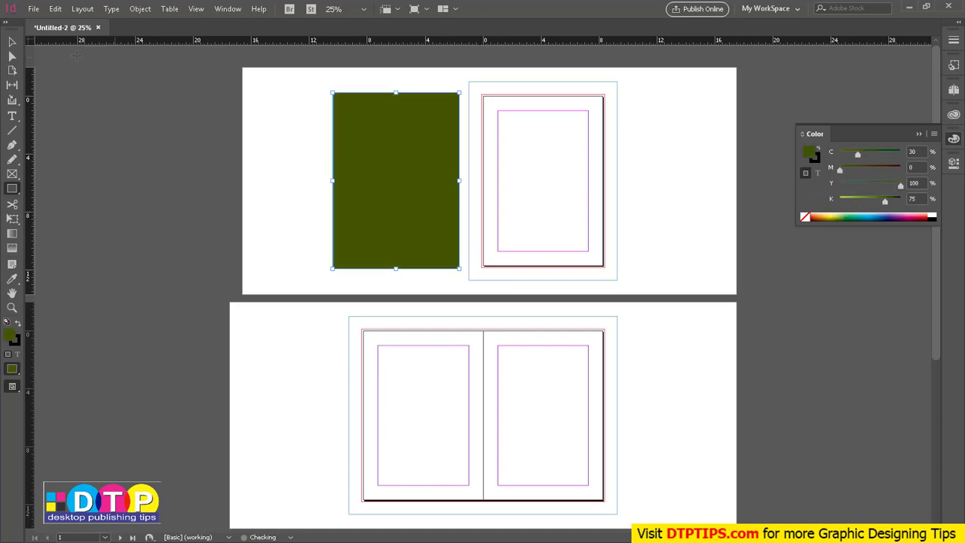
Step: Duplicate the green rectangle to its left so that the copy extends past the edge of the pasteboard
left_click(12, 41)
left_click(468, 246)
left_click_drag(420, 241, 276, 233)
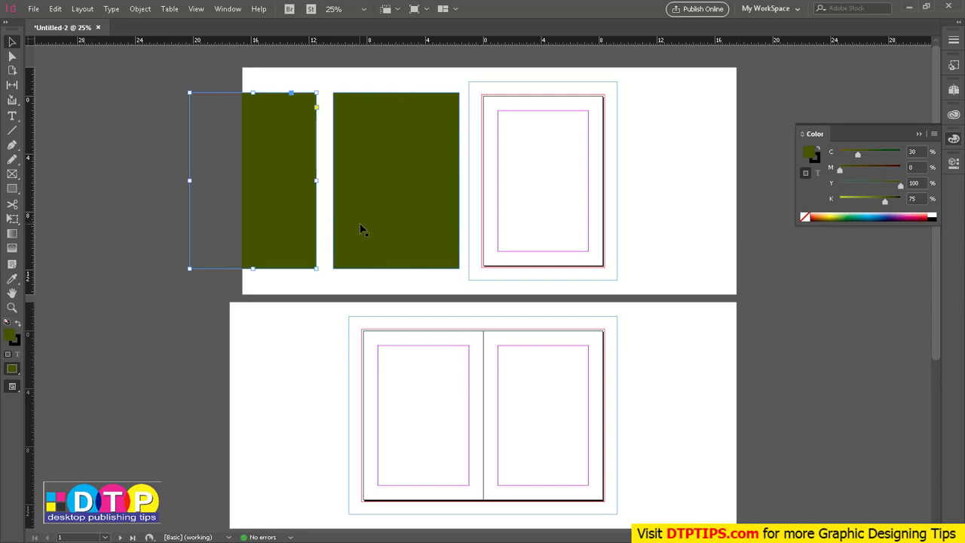
Step: Duplicate both green rectangles to the right of page 1, overlapping the page edge, shift the copies slightly down, and deselect them
left_click(382, 237)
left_click(273, 214, "shift")
left_click_drag(263, 224, 717, 230)
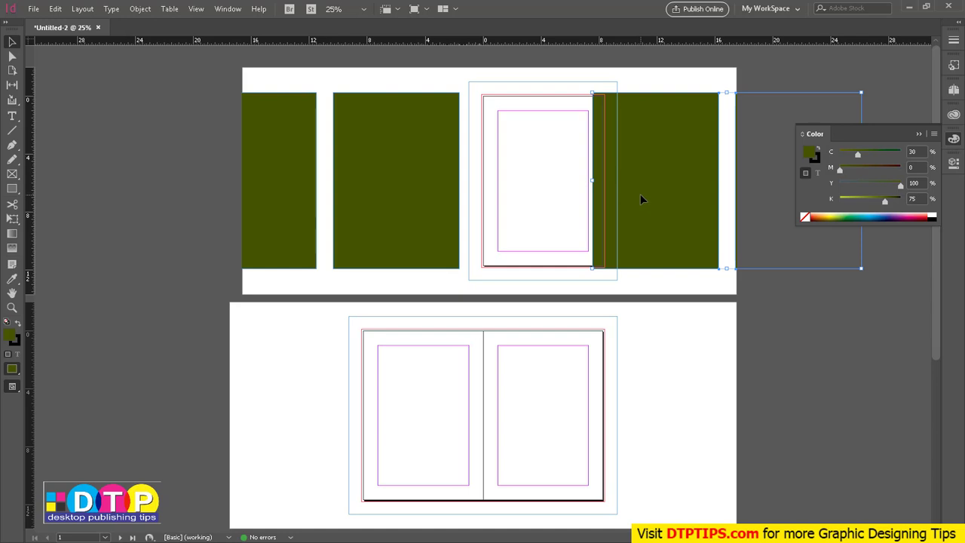
left_click_drag(660, 193, 660, 194)
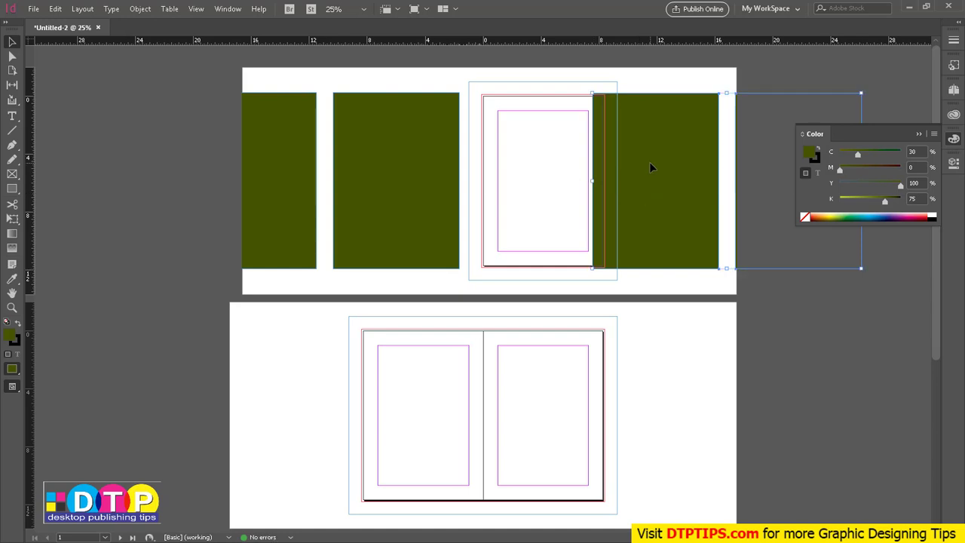
left_click_drag(644, 185, 669, 187)
left_click(764, 313)
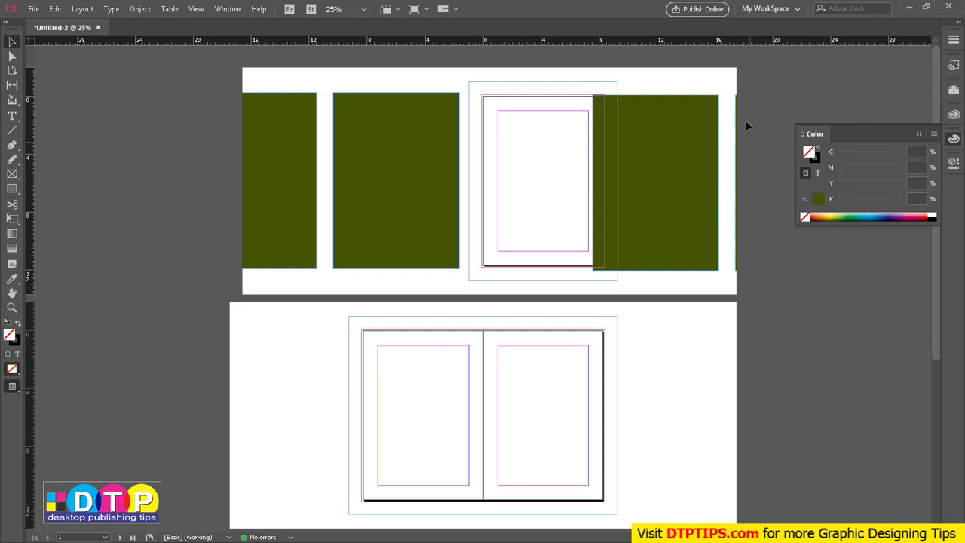
Step: Move the outer green rectangle across the pasteboard edge and back out, and shift both rectangles right of page 1 slightly outward
left_click_drag(741, 103, 687, 104)
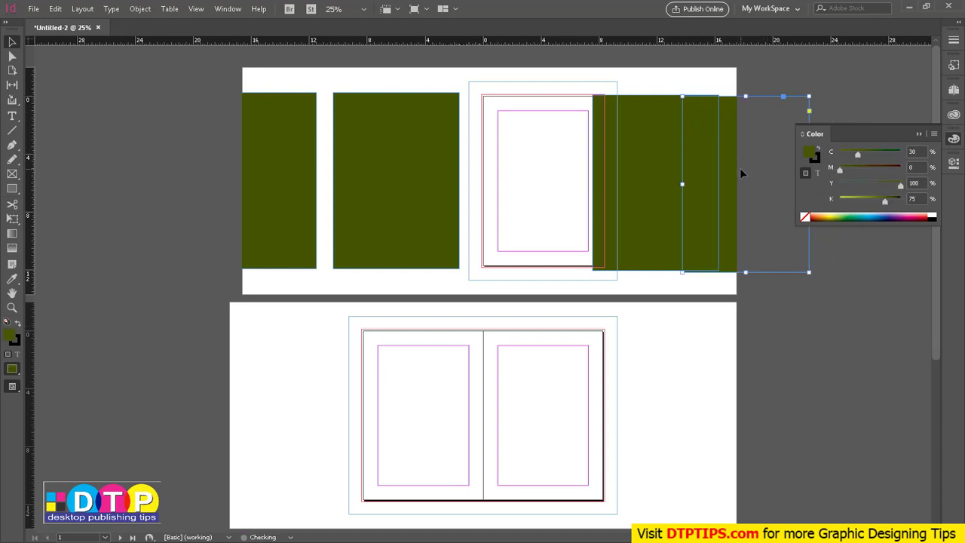
left_click_drag(741, 169, 786, 168)
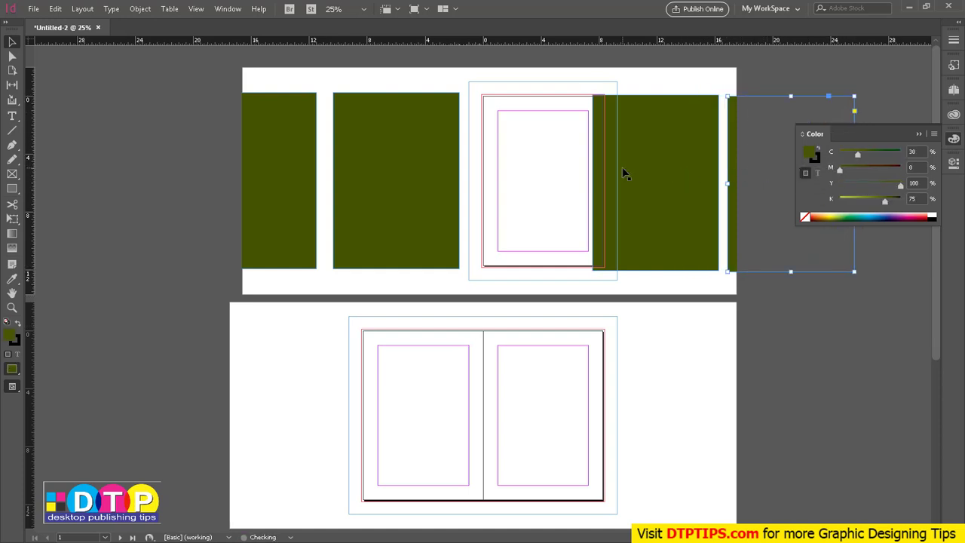
mouse_move(645, 191)
left_mouse_down()
mouse_move(668, 188)
mouse_move(652, 187)
left_mouse_up()
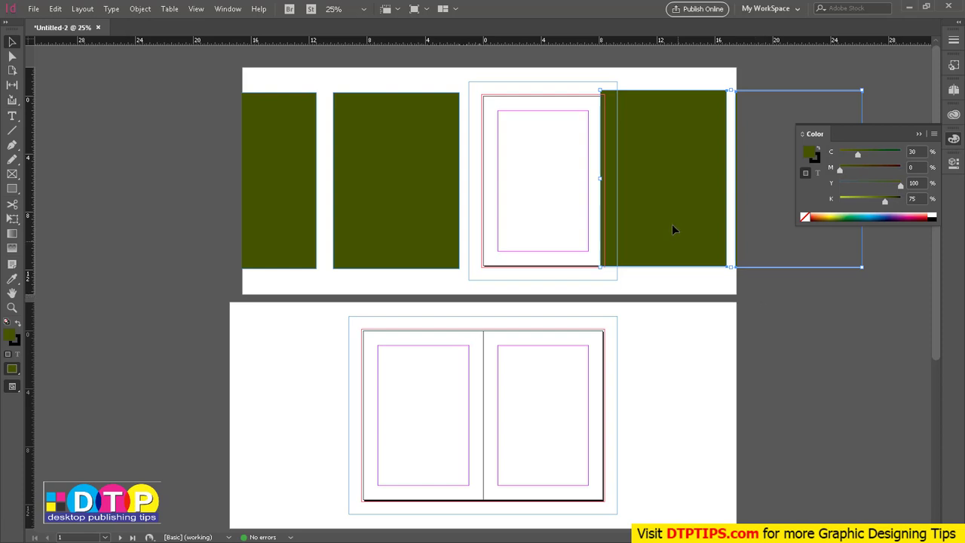
left_click_drag(671, 225, 670, 230)
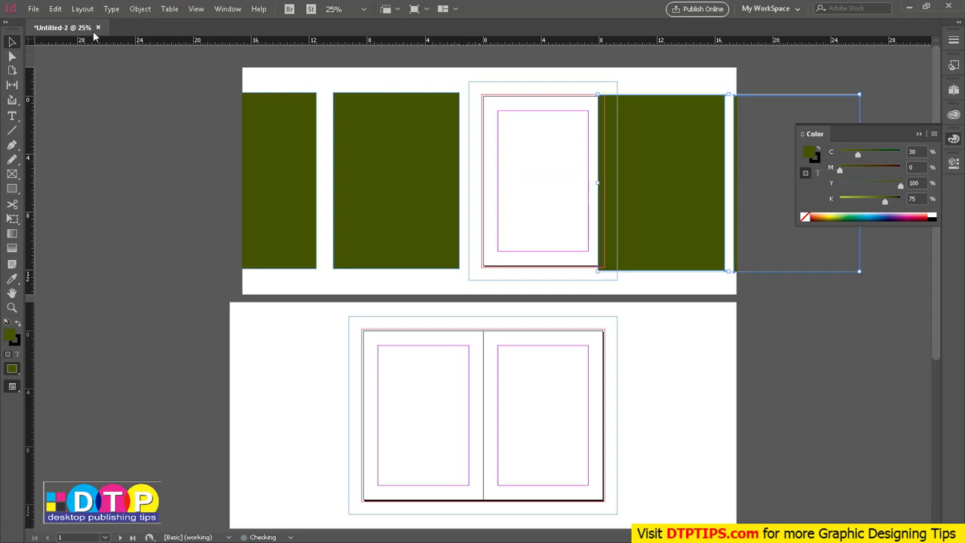
Step: Set the pasteboard's horizontal margins to 55 in in the Guides & Pasteboard preferences
left_click(56, 9)
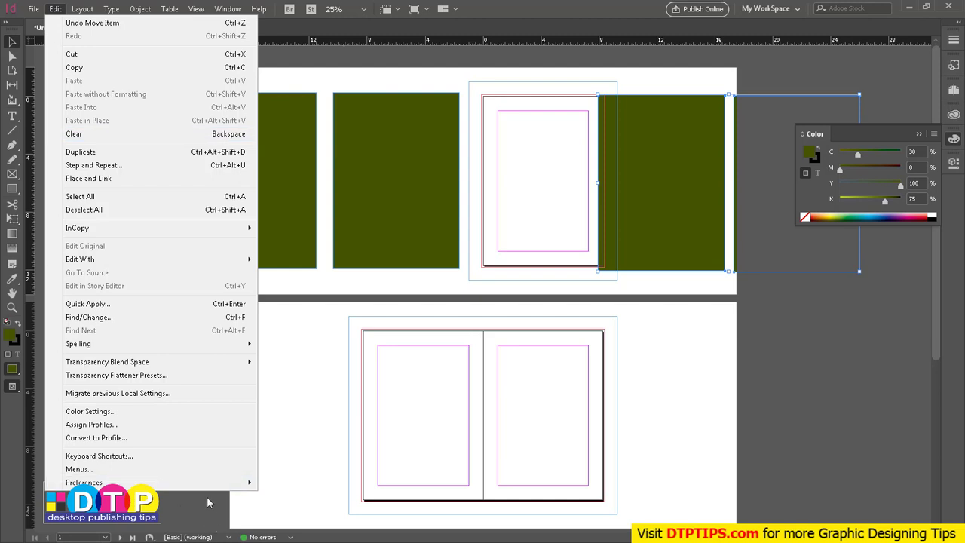
mouse_move(215, 489)
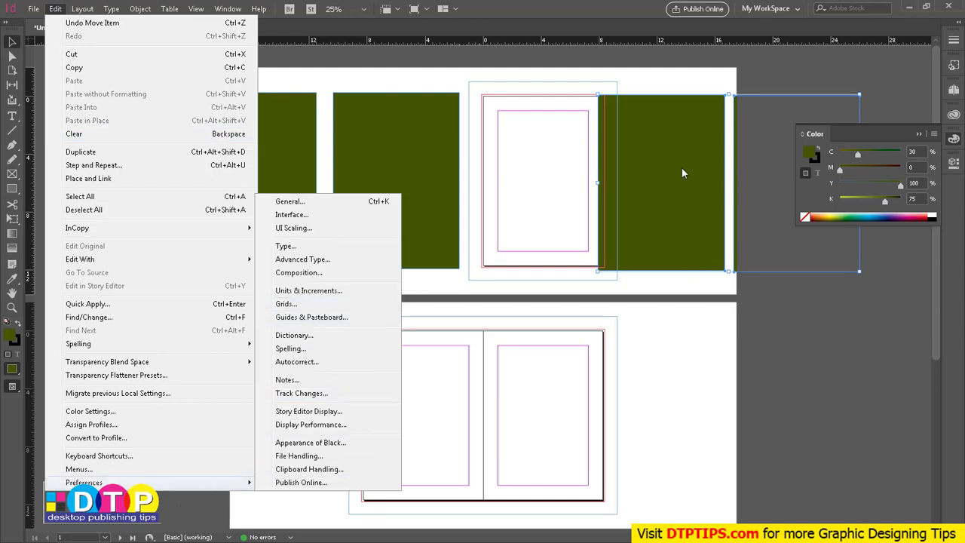
left_click(326, 317)
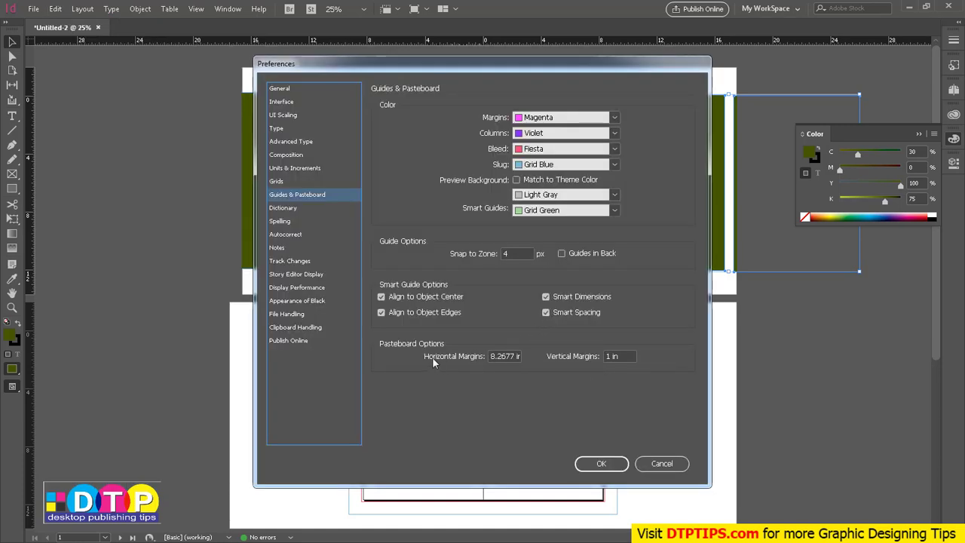
double_click(512, 357)
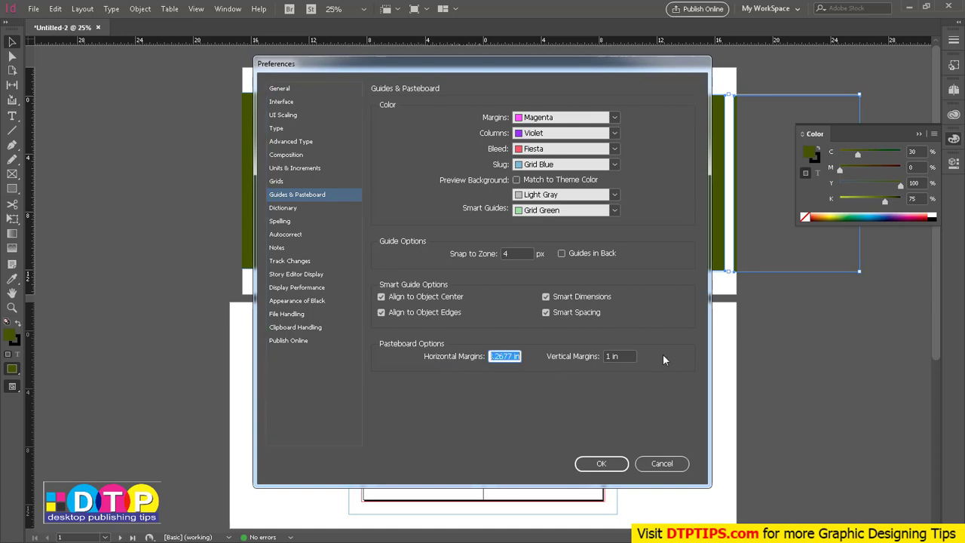
type("55")
left_click(601, 464)
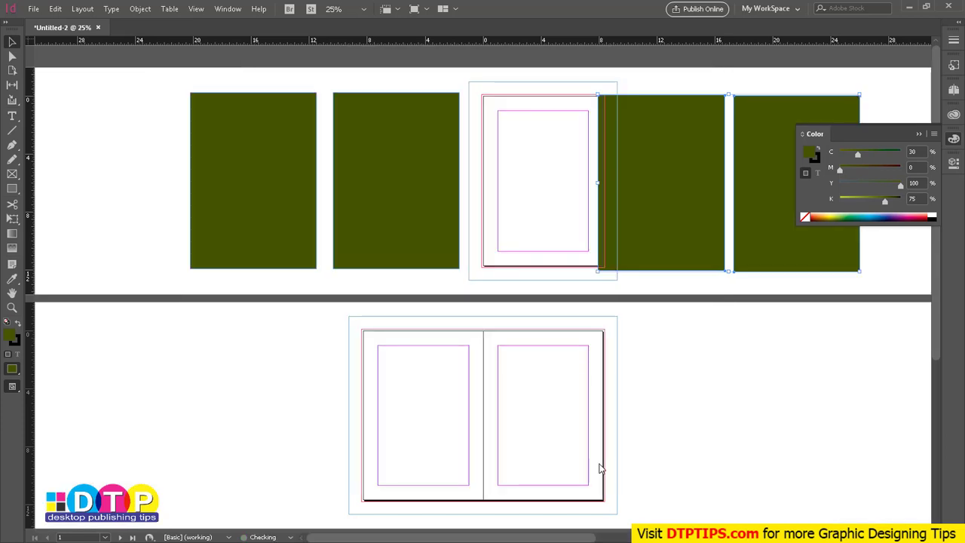
Step: Move the two green rectangles on the right side of page 1 farther out onto the widened pasteboard, clear of the page
left_click_drag(644, 251, 720, 253)
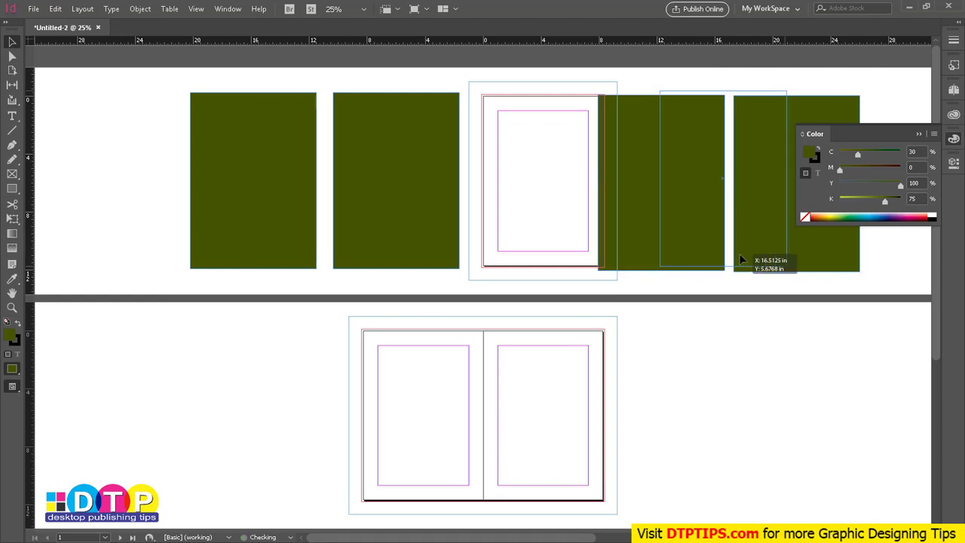
left_click_drag(861, 260, 917, 260)
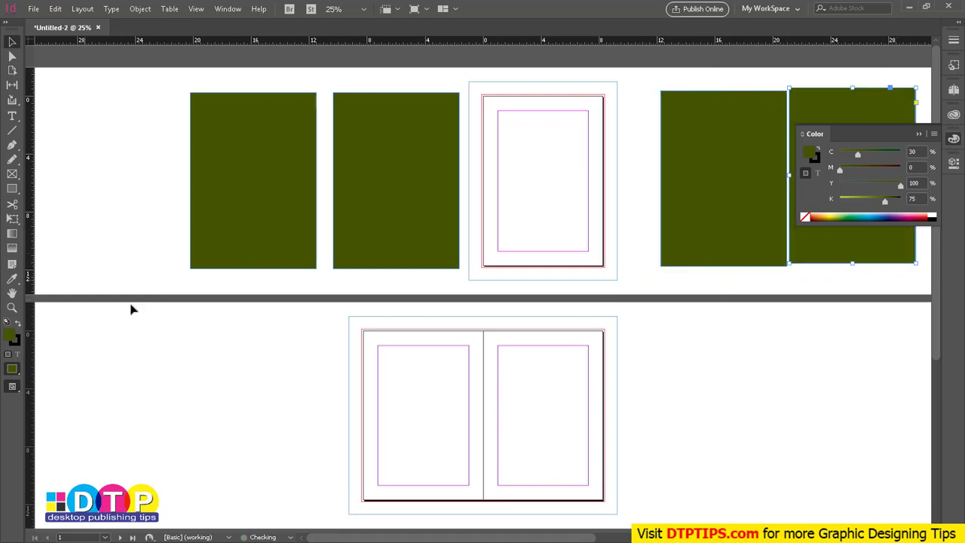
key("ctrl+minus")
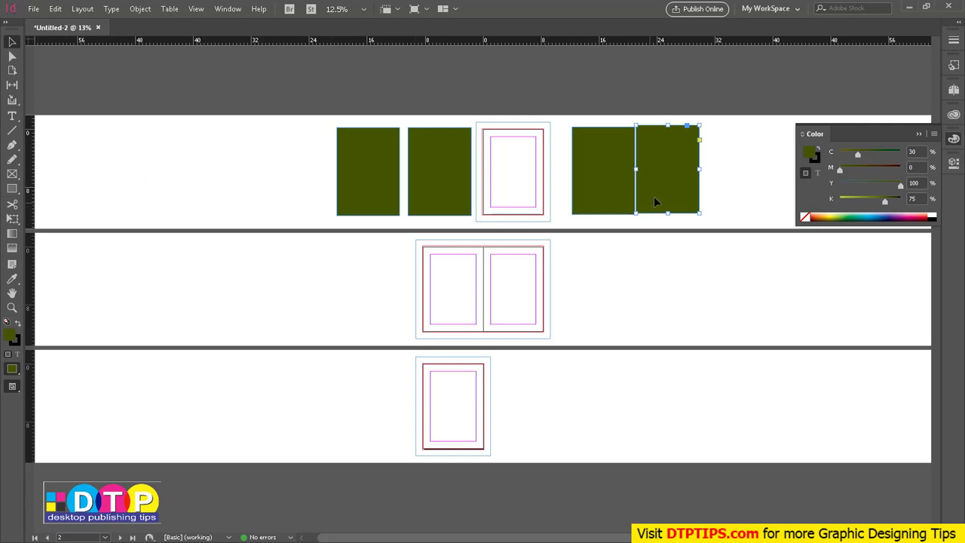
Step: Duplicate a green rectangle and place the copy on the pasteboard as the outermost one left of page 1
left_click_drag(655, 201, 296, 206)
left_click_drag(291, 173, 501, 167)
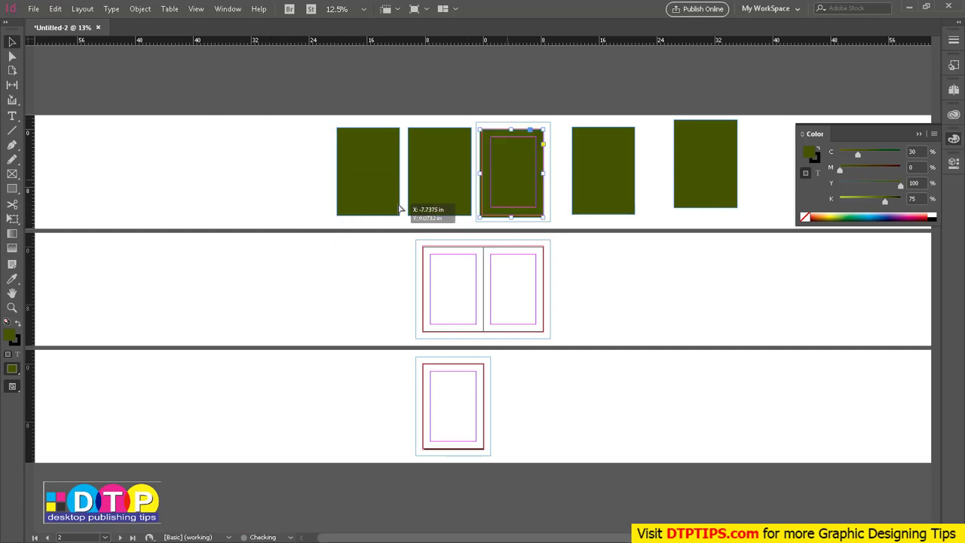
left_click_drag(399, 209, 304, 178)
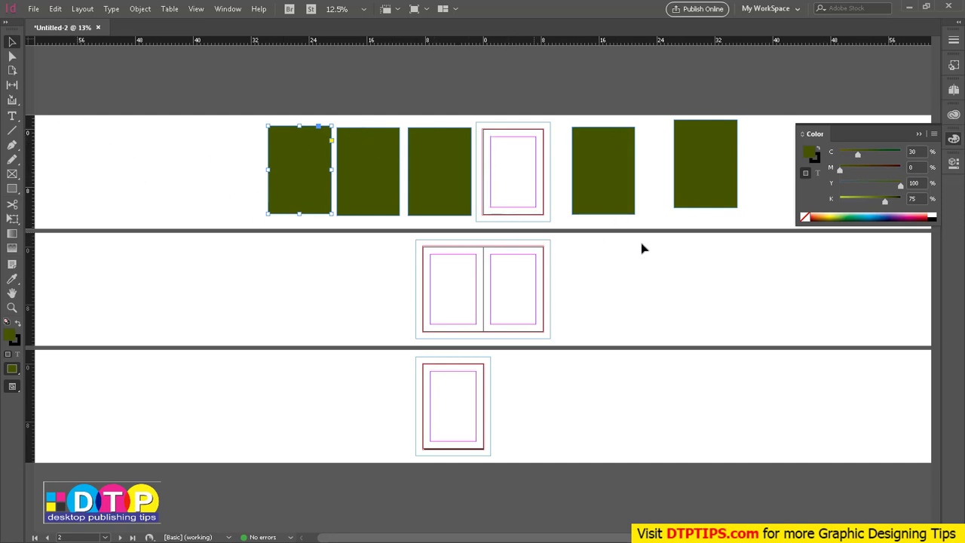
Step: Bring the two rectangles right of page 1 closer to the page and select all five green rectangles
left_click_drag(604, 204, 591, 202)
left_click_drag(694, 186, 649, 193)
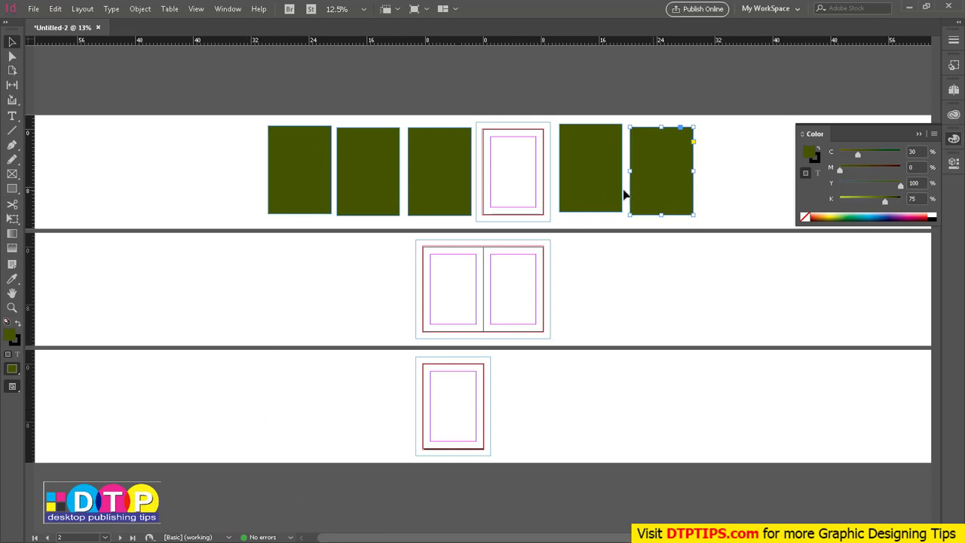
left_click_drag(746, 150, 305, 198)
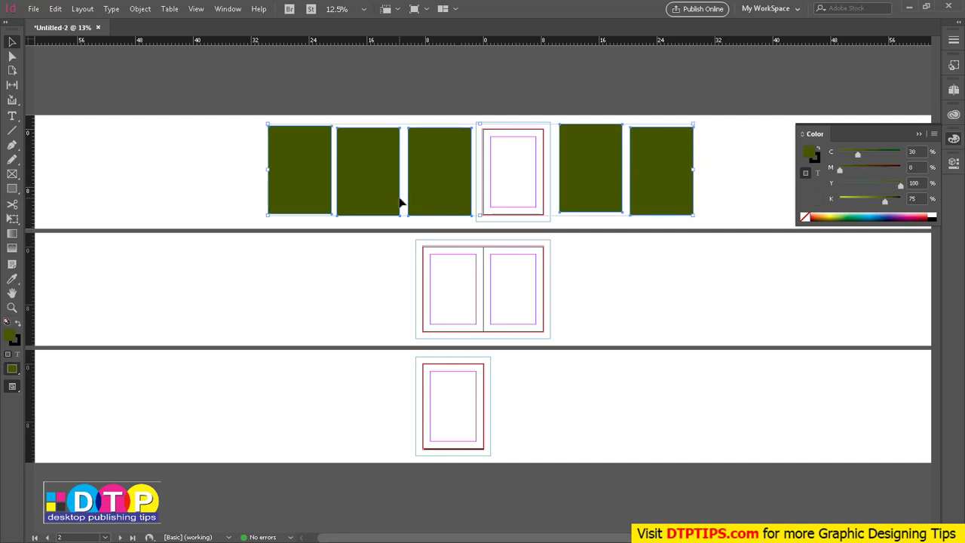
Step: Show the document's page overview and enlarge it so that all spreads fit
left_click(952, 92)
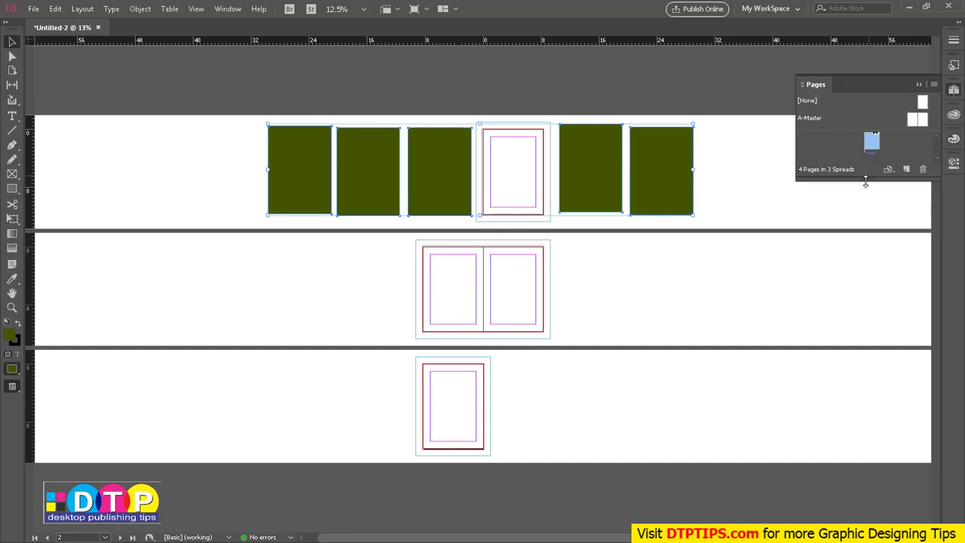
left_click_drag(866, 181, 852, 424)
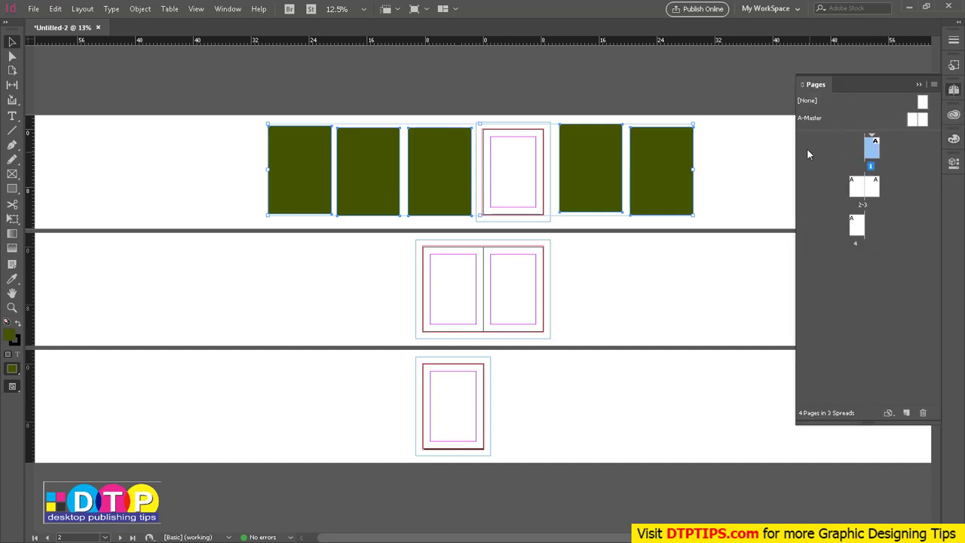